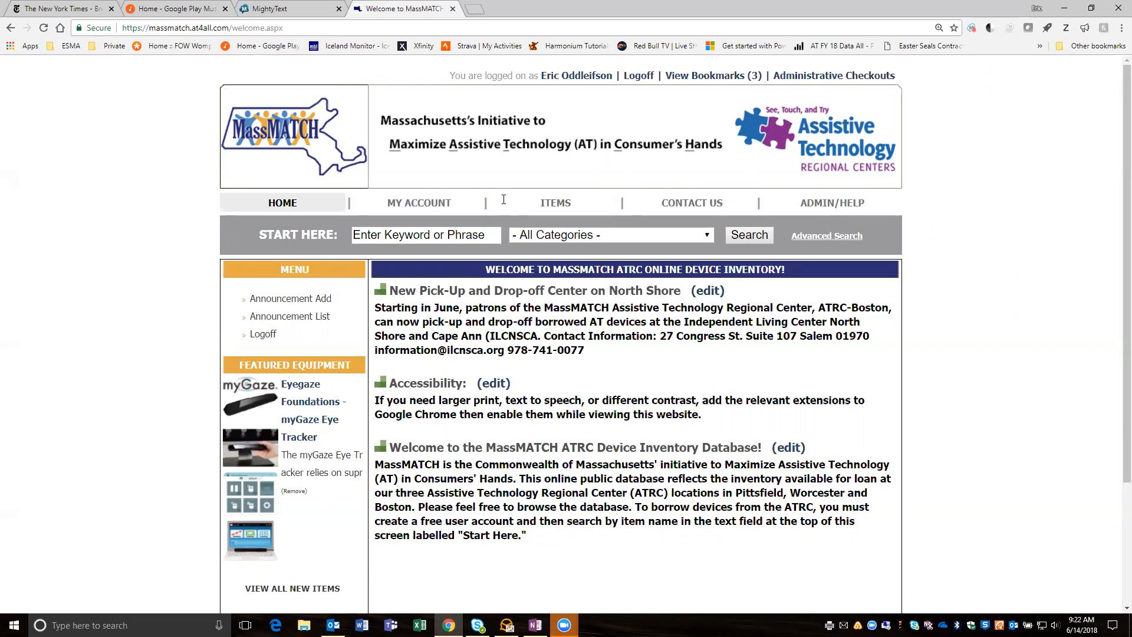
# - Open the admin and help page and examine its menu of account, item, loan, reutilization, demonstration and report options
pyautogui.click(816, 207)
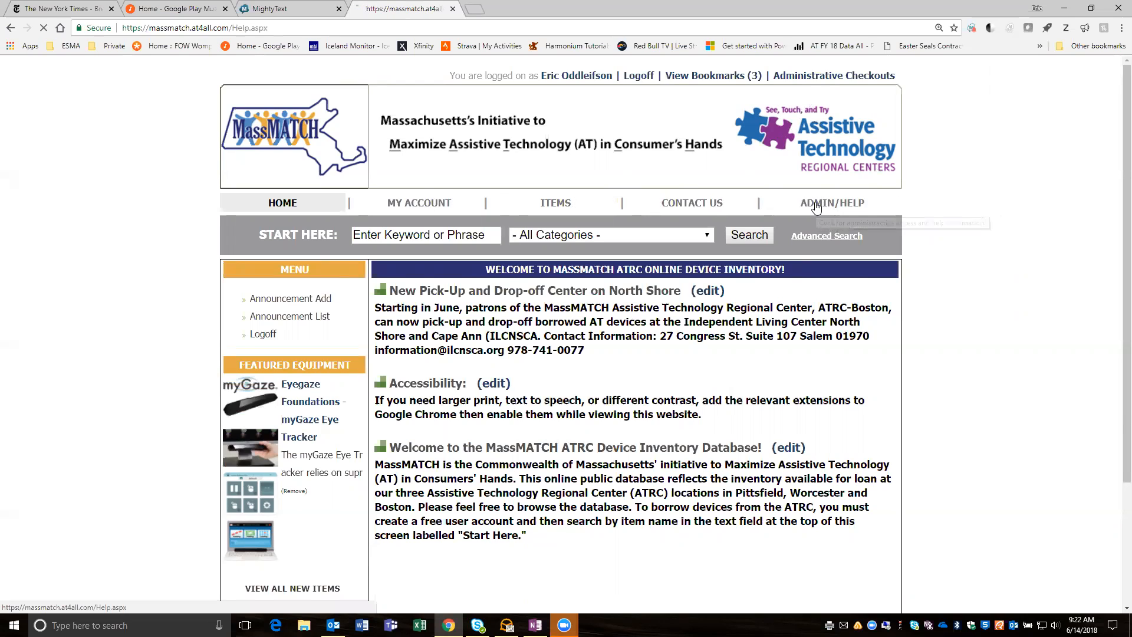
pyautogui.scroll(-3, 496, 324)
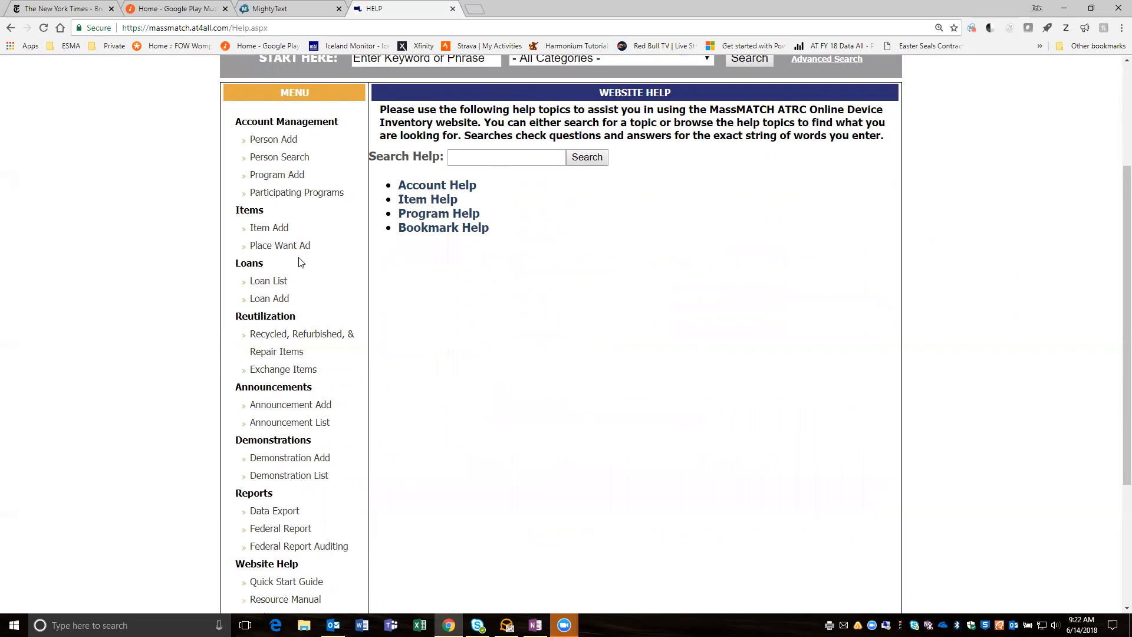
pyautogui.scroll(2, 299, 261)
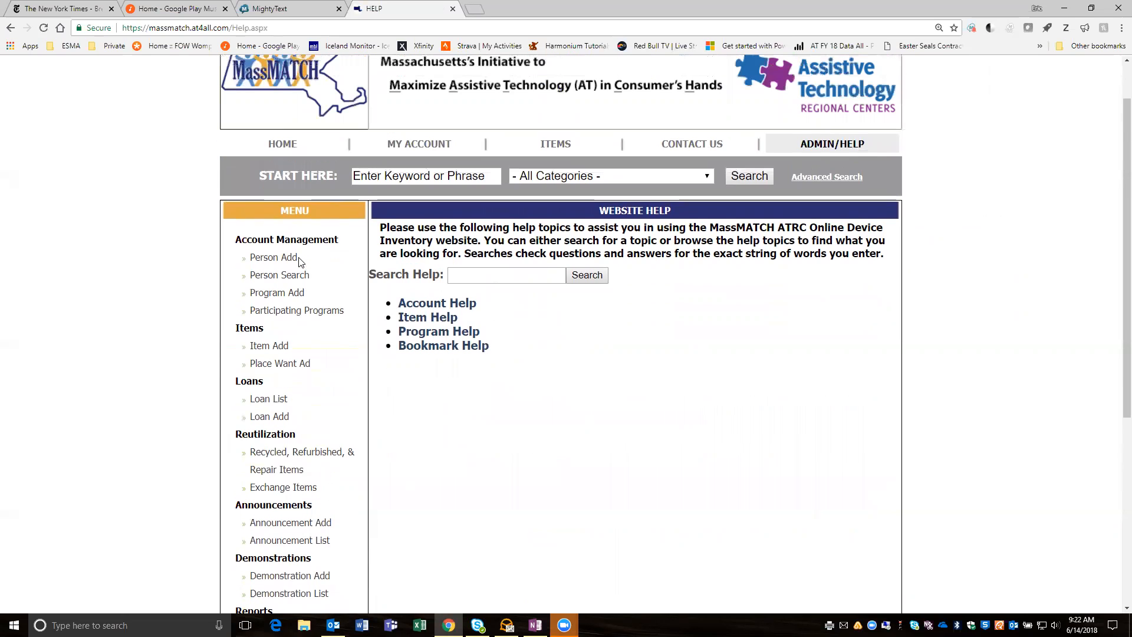
pyautogui.scroll(-1, 299, 262)
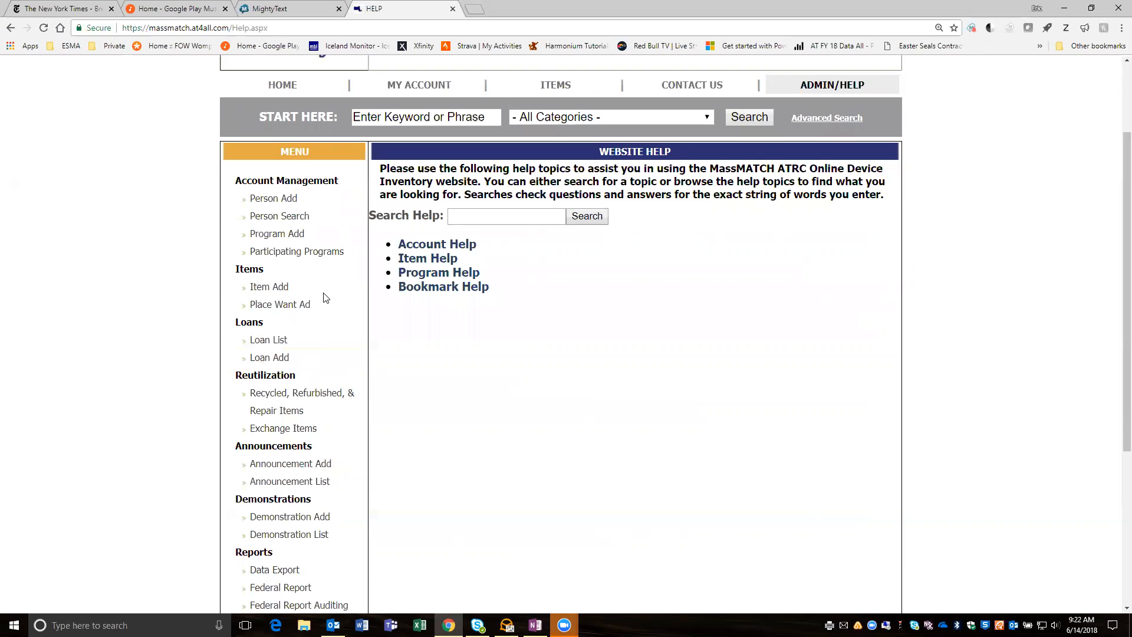
pyautogui.scroll(-2, 303, 457)
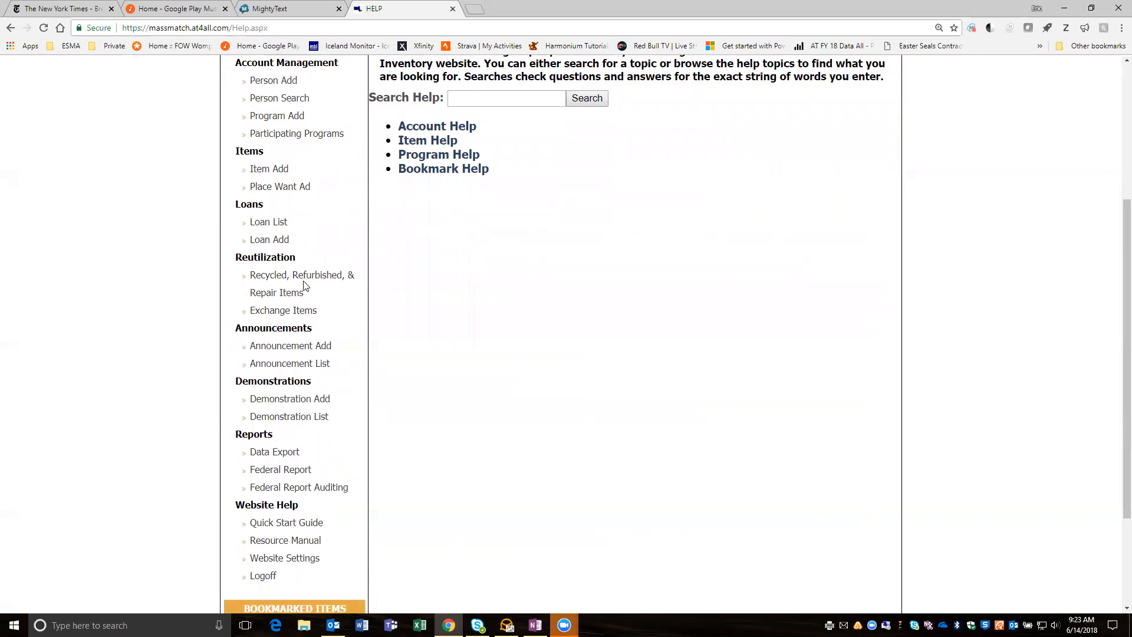
pyautogui.scroll(1, 352, 251)
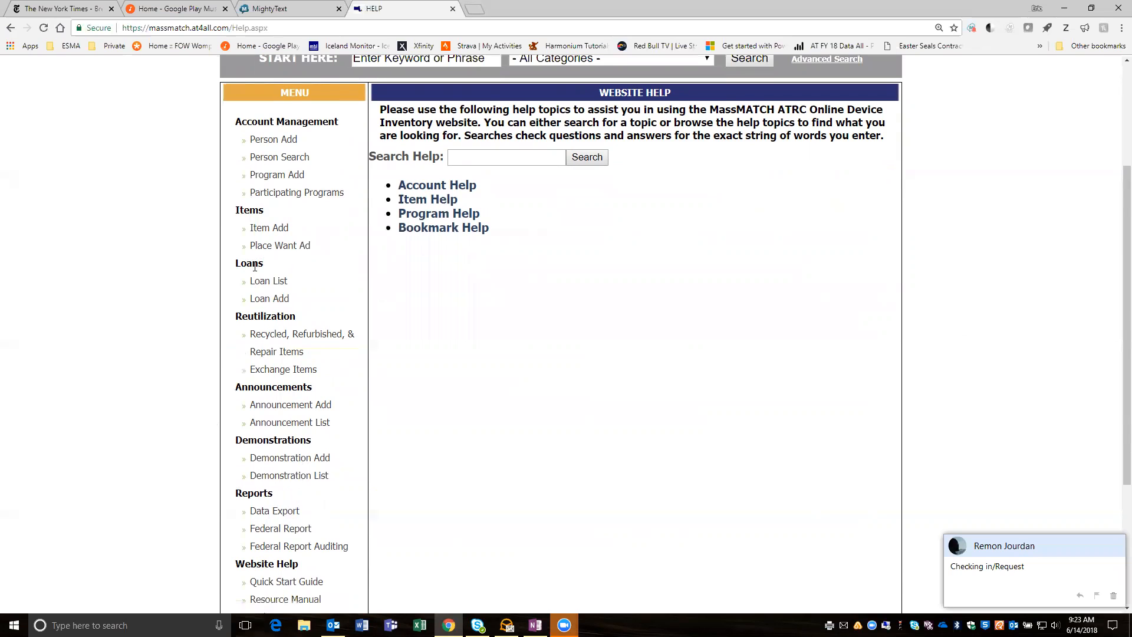
pyautogui.scroll(2, 317, 296)
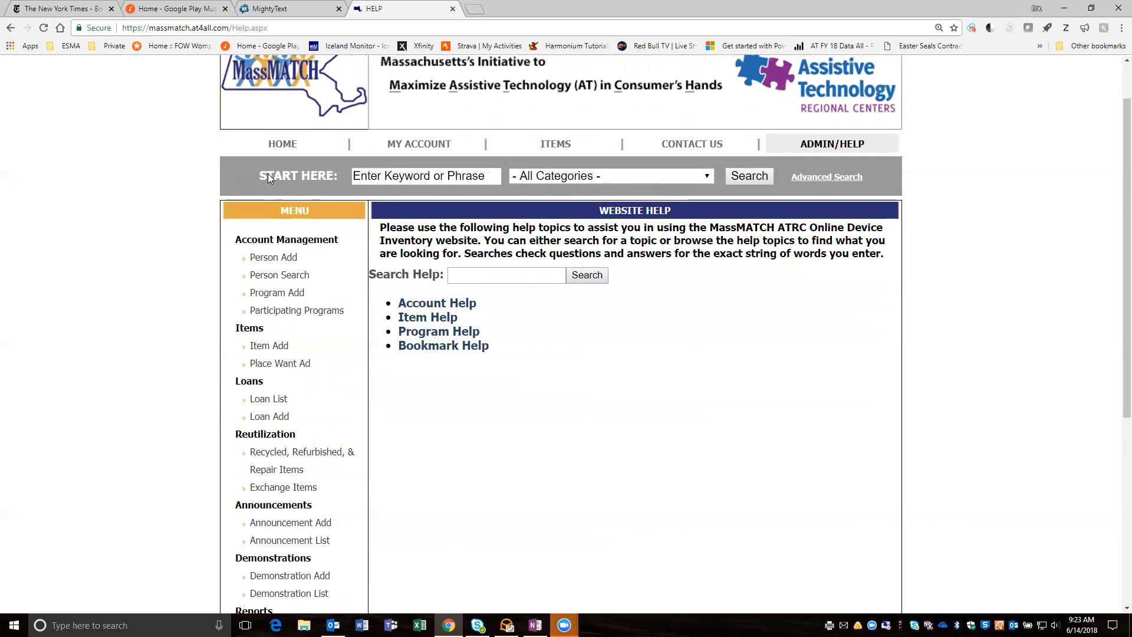
# - Search the device inventory for "computer" and filter the results to the ATRC-Boston program
pyautogui.click(372, 175)
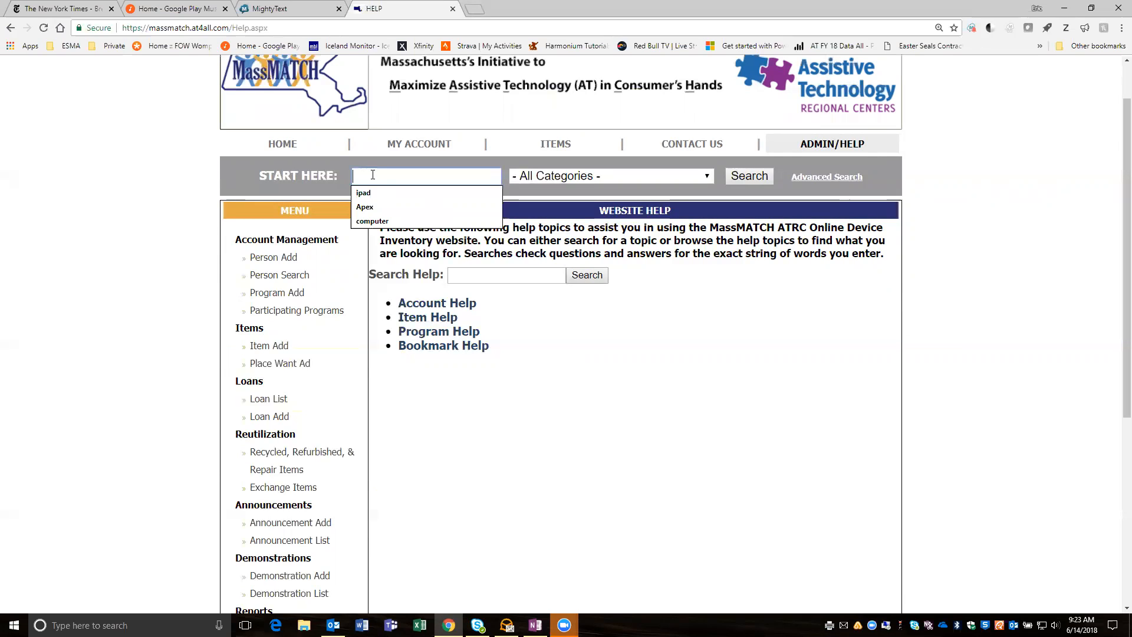
pyautogui.click(383, 221)
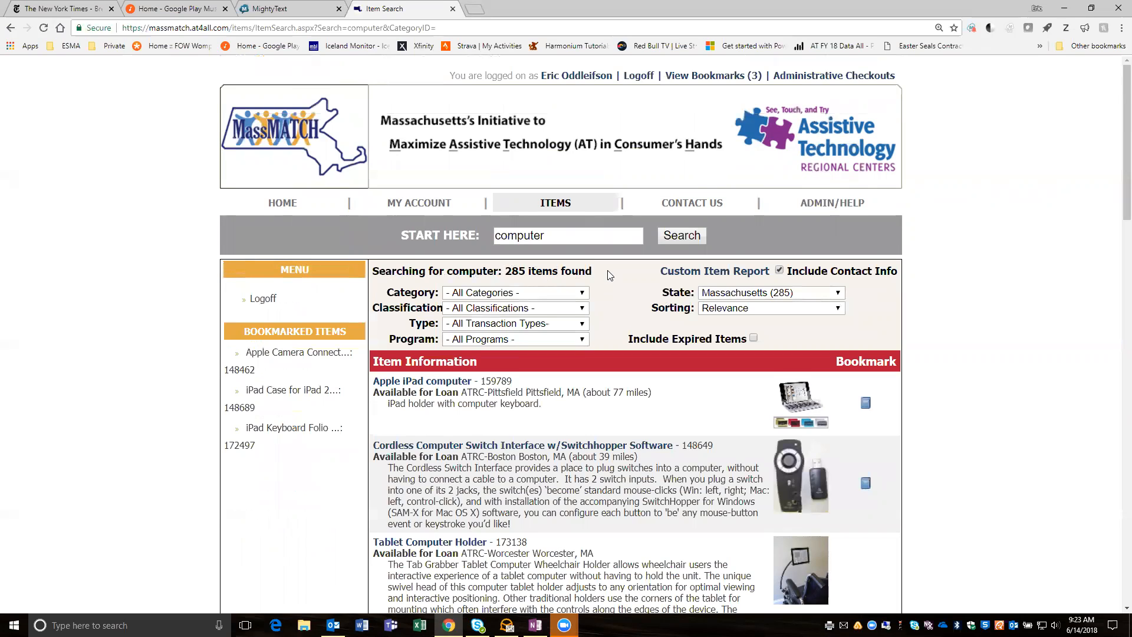
pyautogui.scroll(-1, 609, 275)
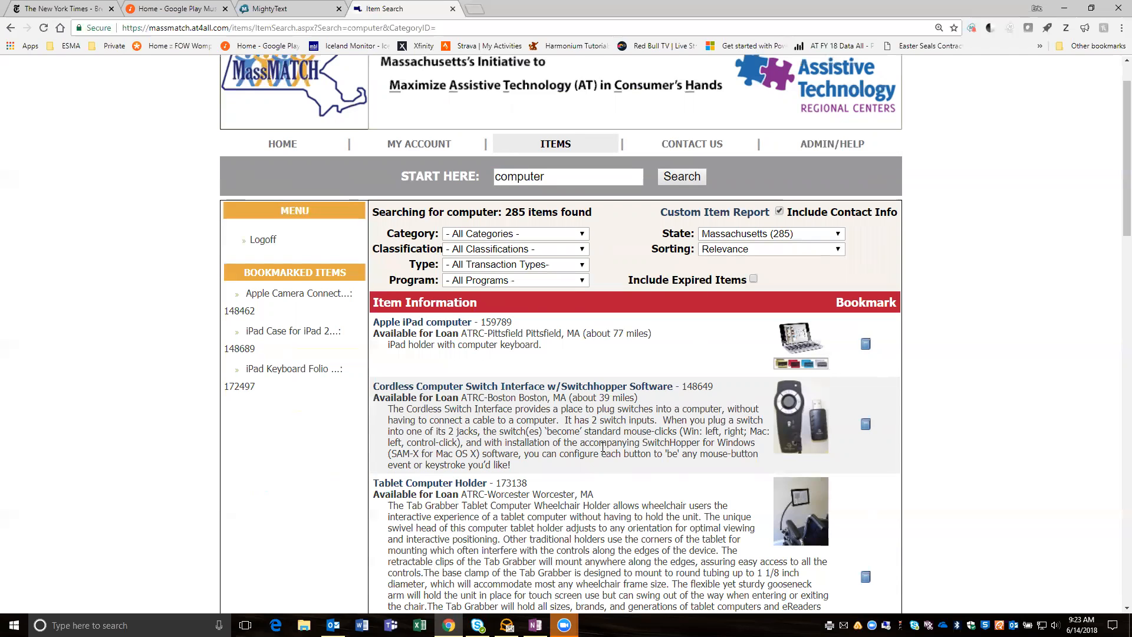
pyautogui.click(464, 283)
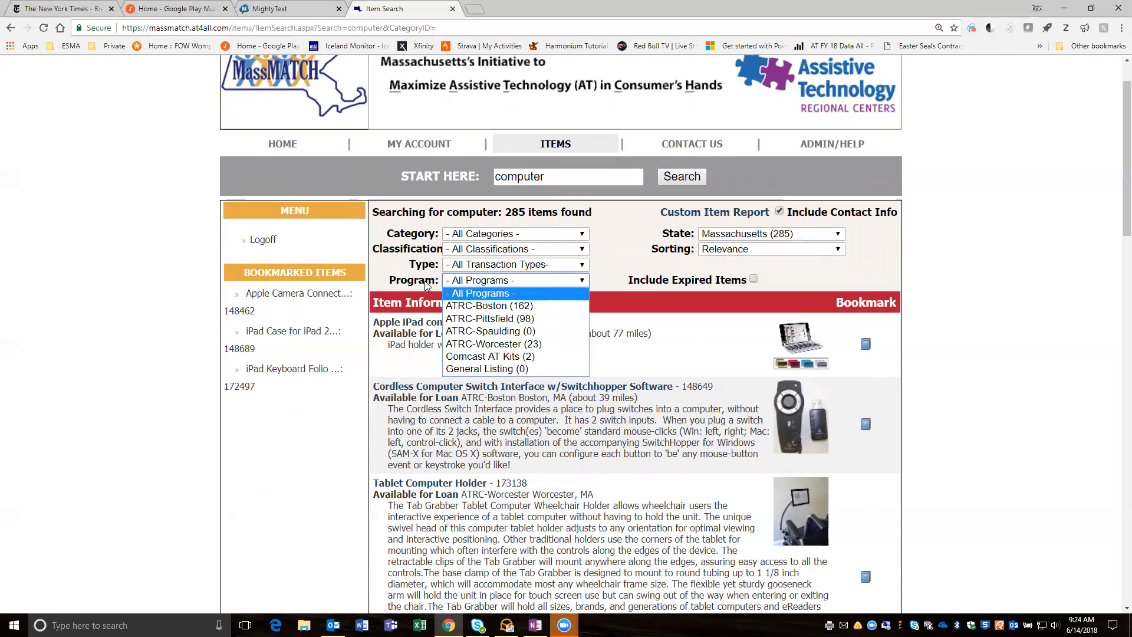
pyautogui.click(488, 307)
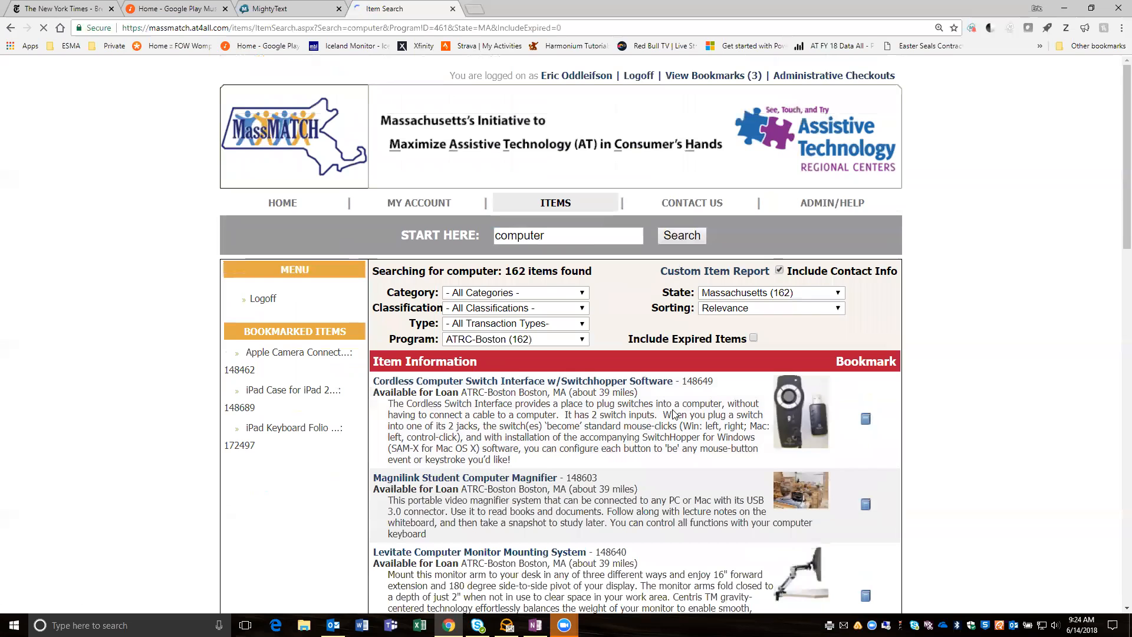
pyautogui.scroll(-2, 690, 475)
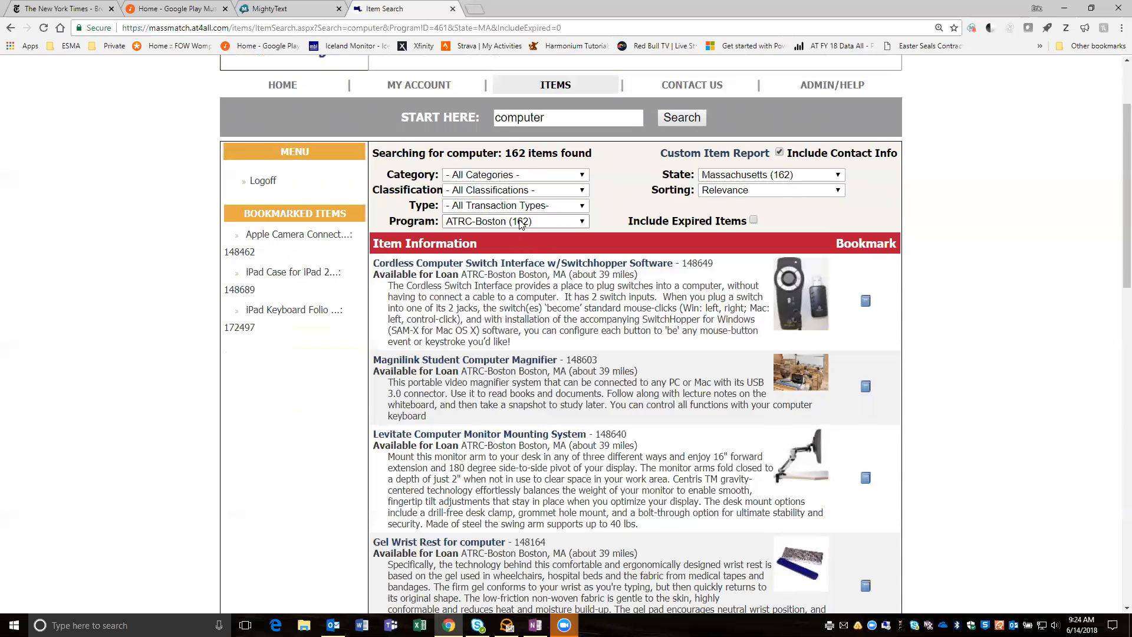
pyautogui.click(576, 224)
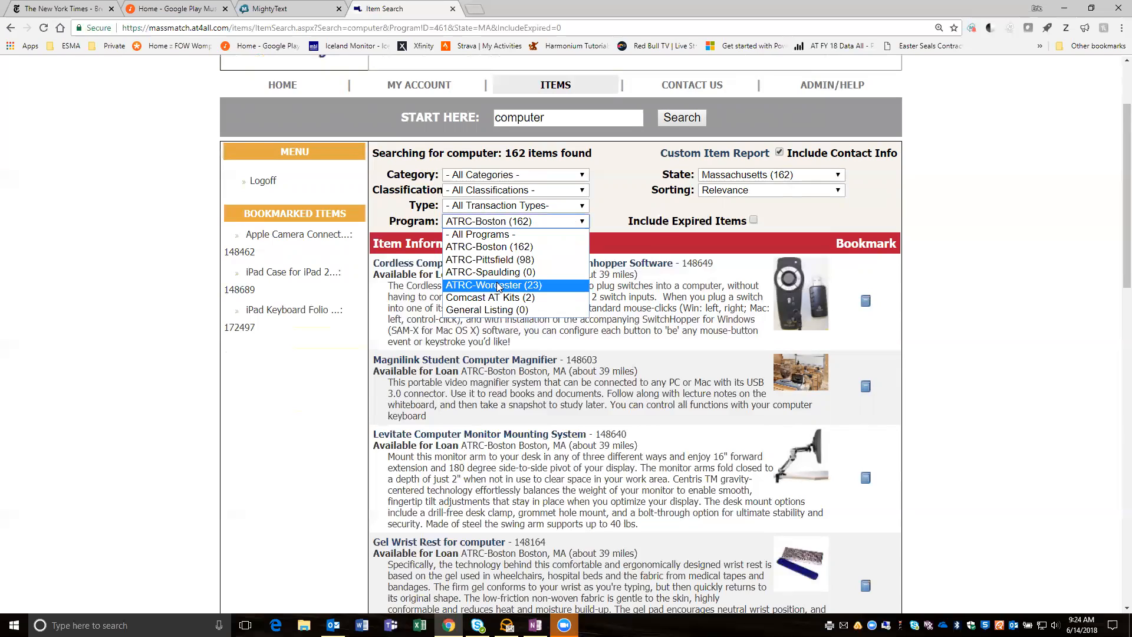
pyautogui.click(626, 195)
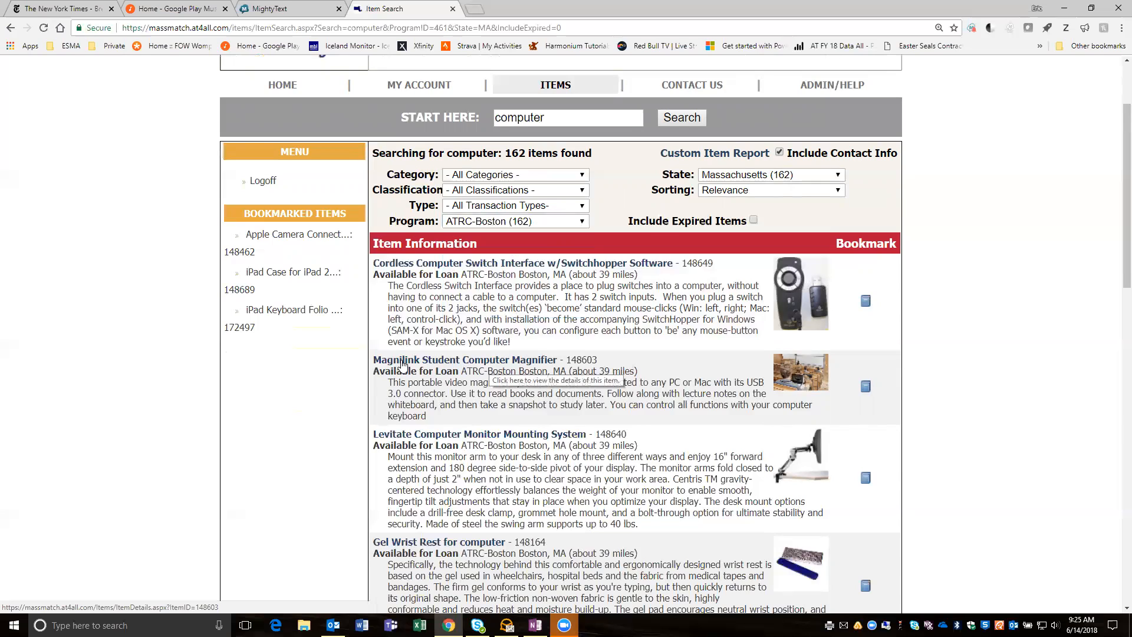
# - Open the Magnilink Student Computer Magnifier's details and initiate a loan for this item
pyautogui.click(483, 363)
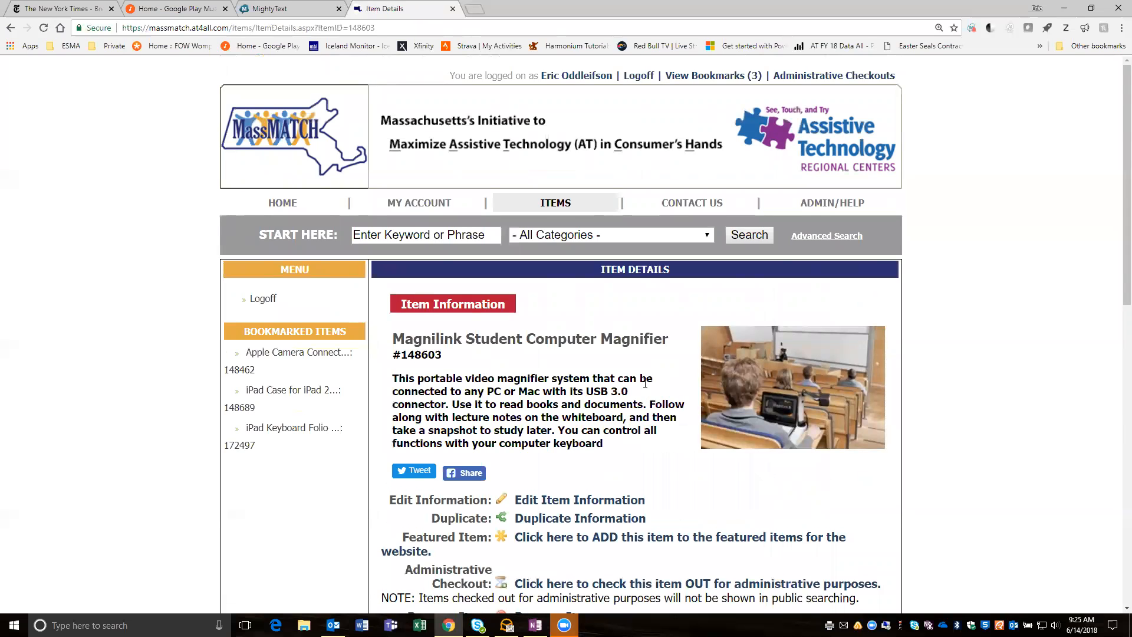
pyautogui.scroll(-5, 645, 384)
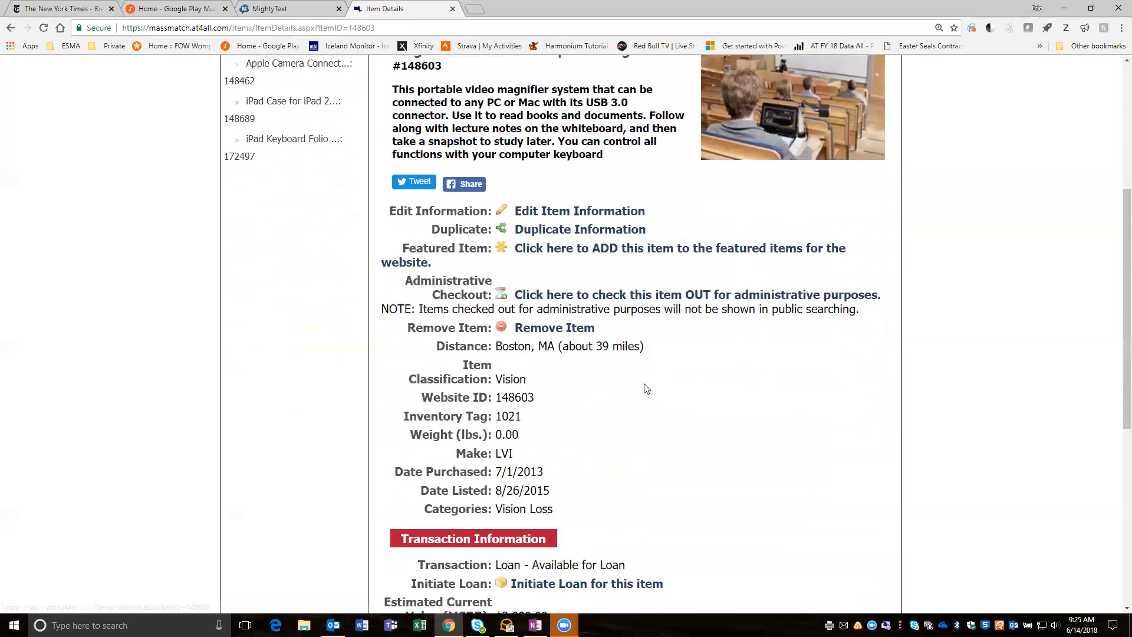
pyautogui.scroll(-1, 646, 388)
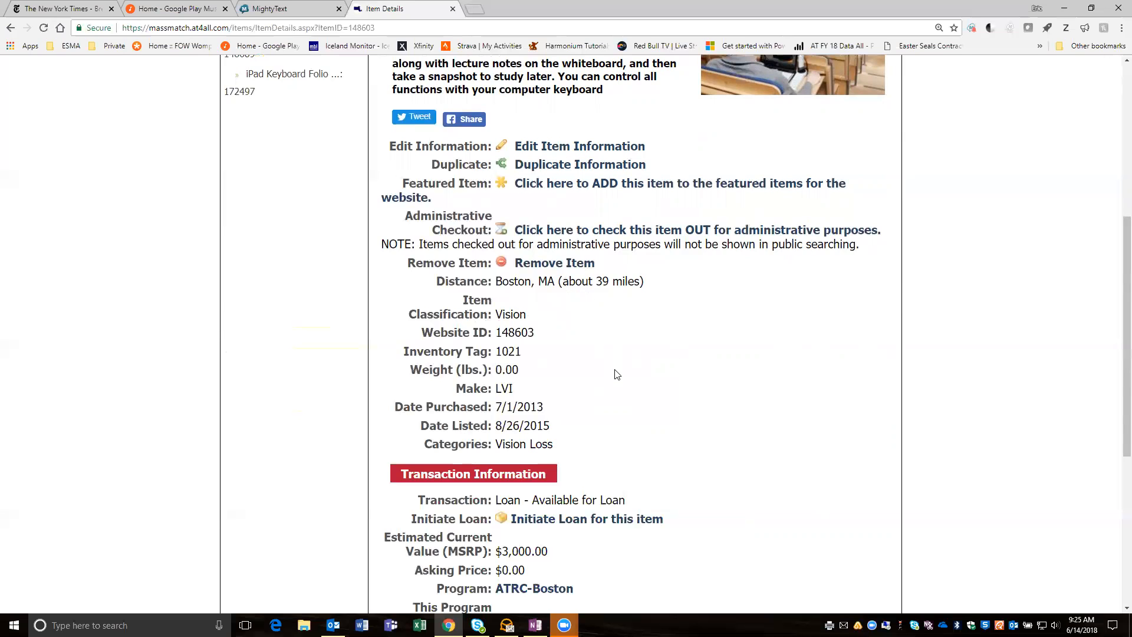
pyautogui.scroll(-4, 616, 375)
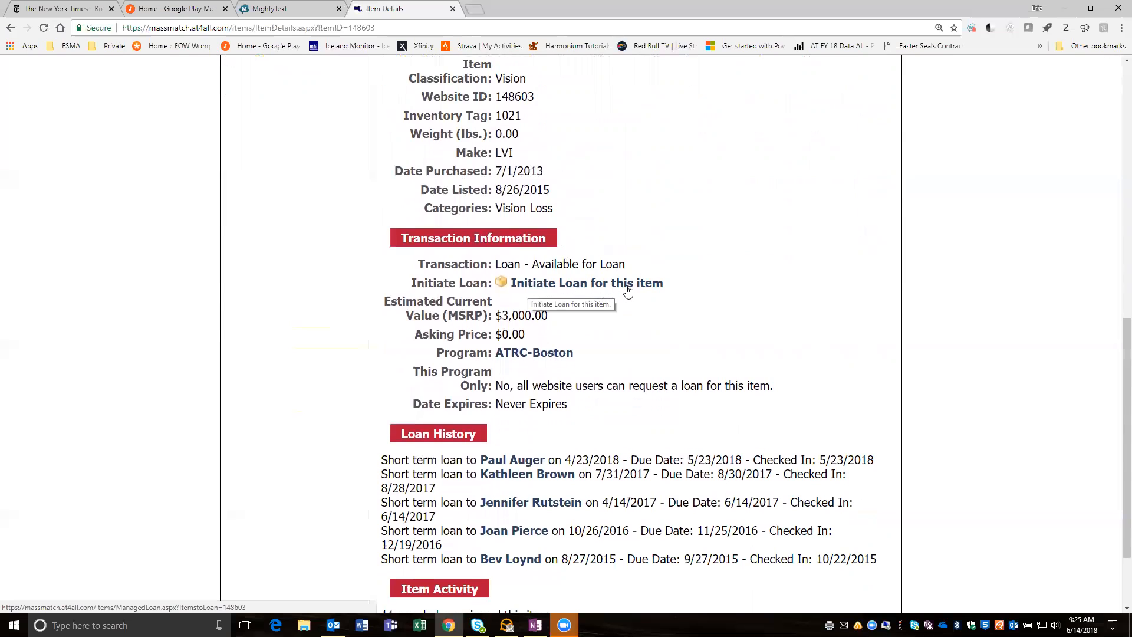
pyautogui.click(627, 291)
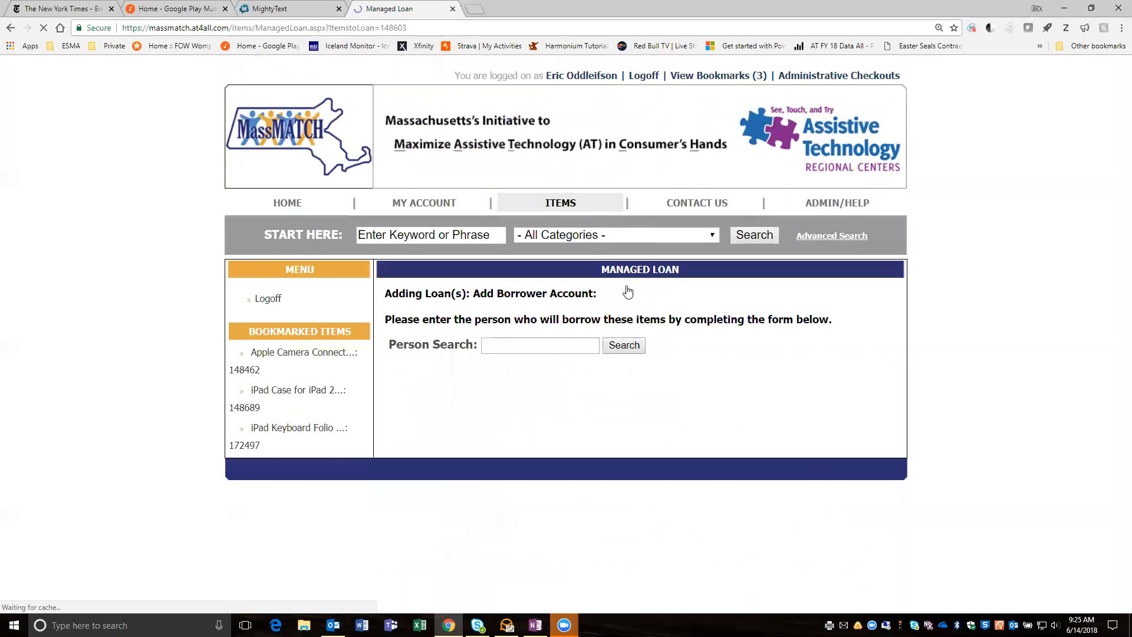
# - Find the borrower's account by full name and select it as the borrower for the loan
pyautogui.click(564, 350)
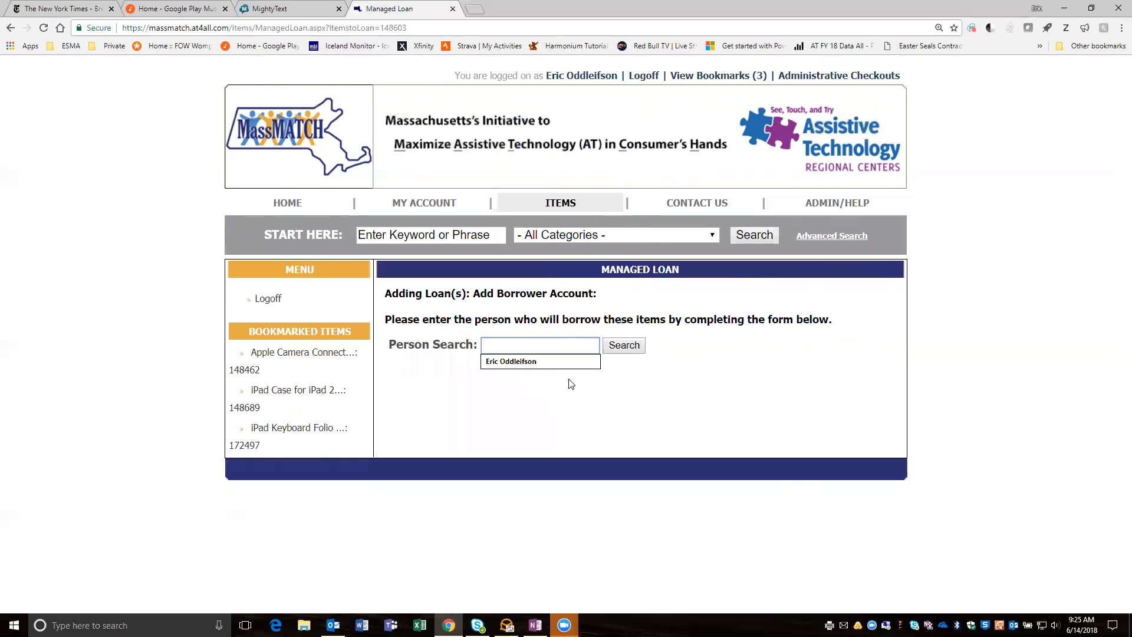
pyautogui.click(528, 361)
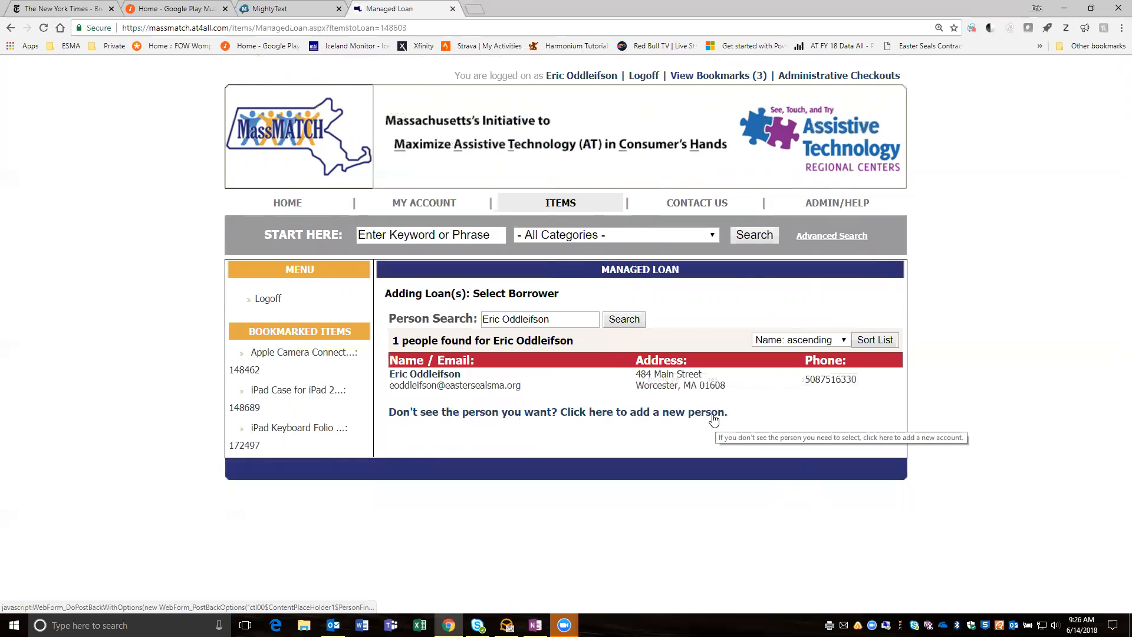
pyautogui.click(446, 377)
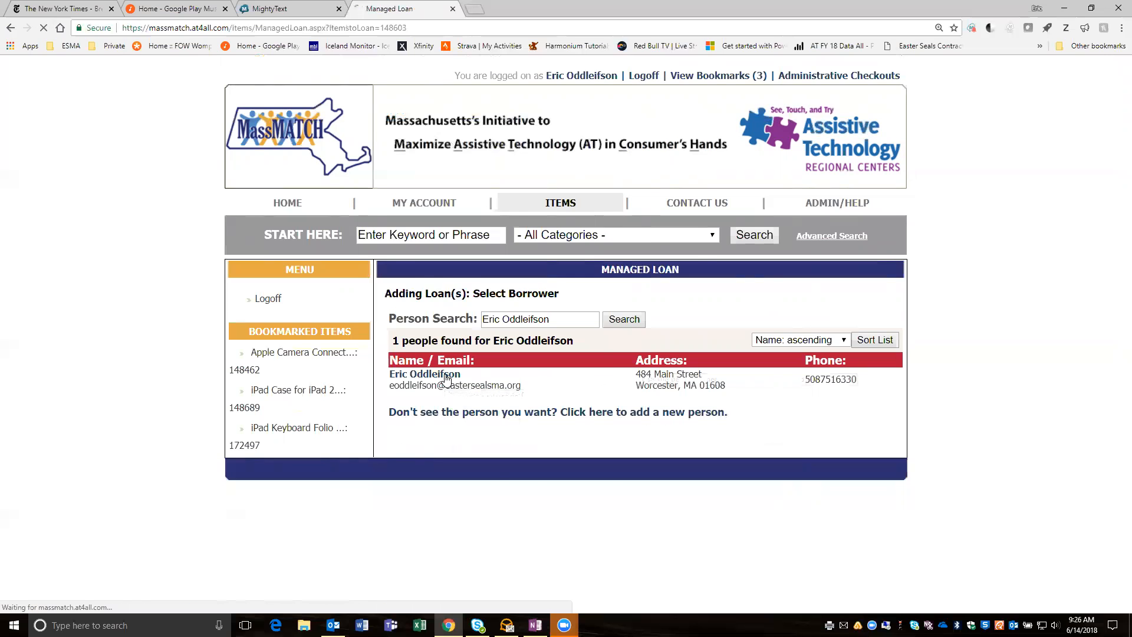
# - Set the magnifier loan's purpose to "Assist in decision making (device trial or evaluation)"
pyautogui.scroll(-5, 753, 391)
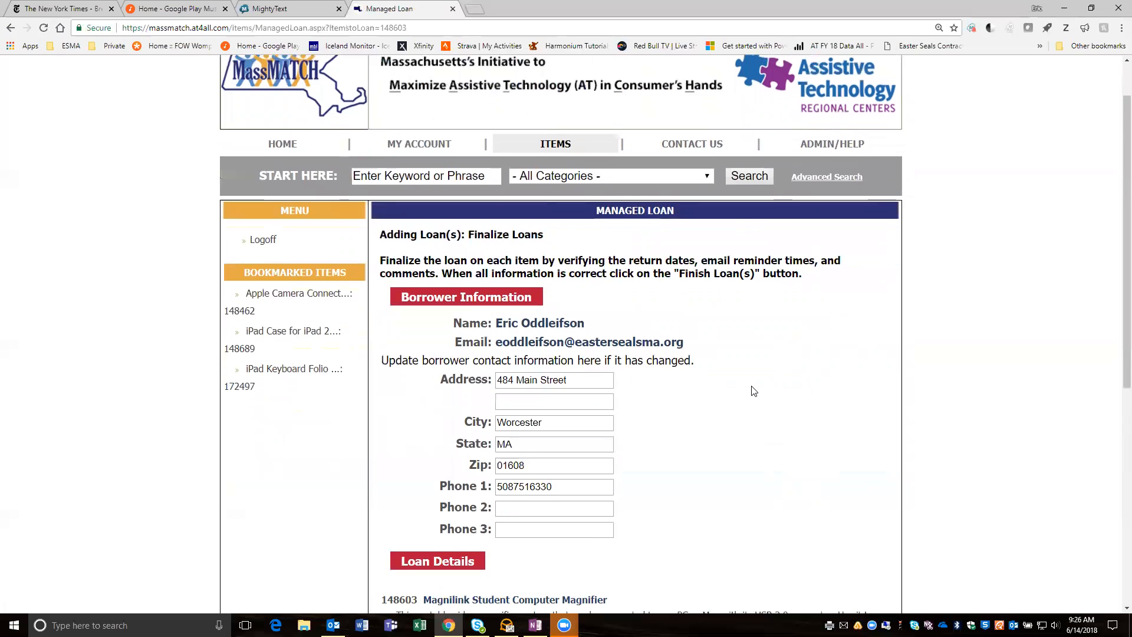
pyautogui.scroll(-3, 752, 386)
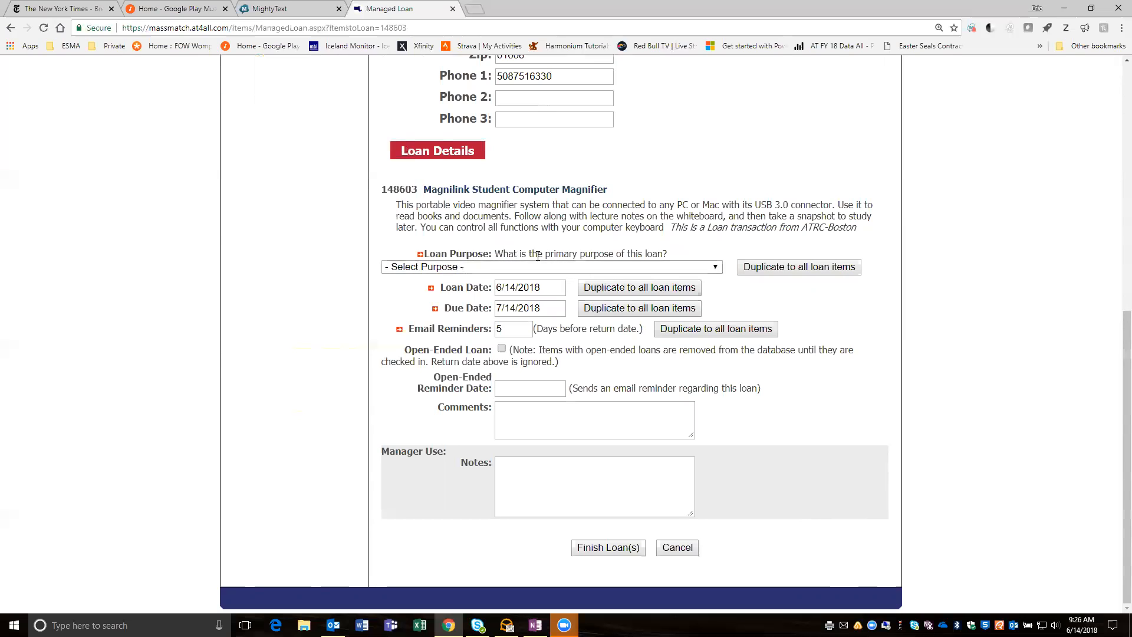
pyautogui.click(715, 269)
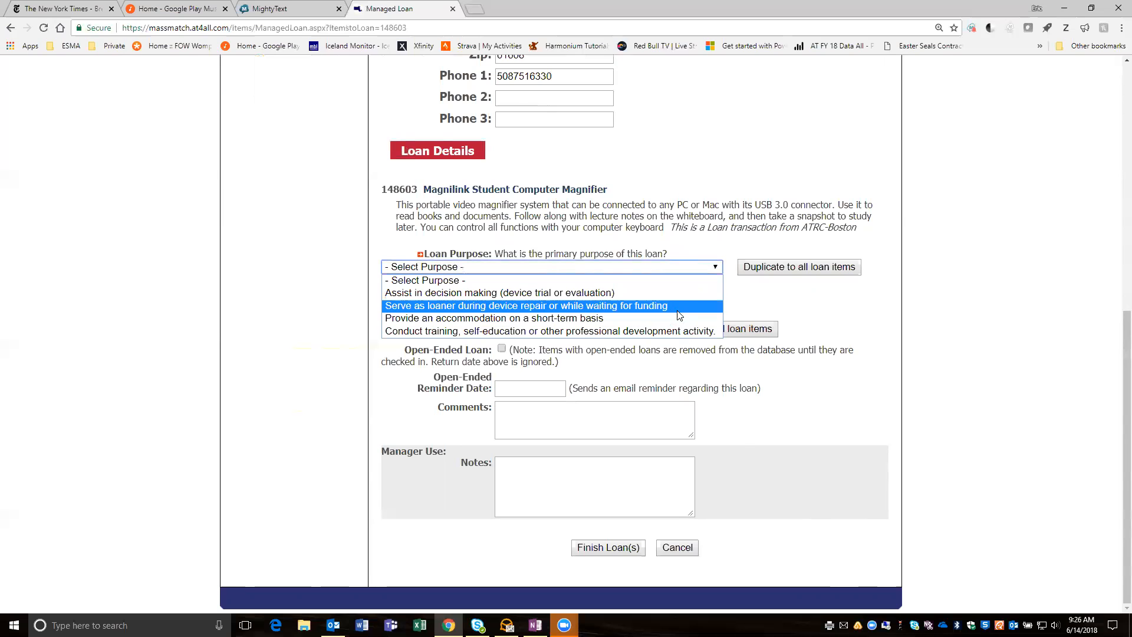
pyautogui.click(679, 293)
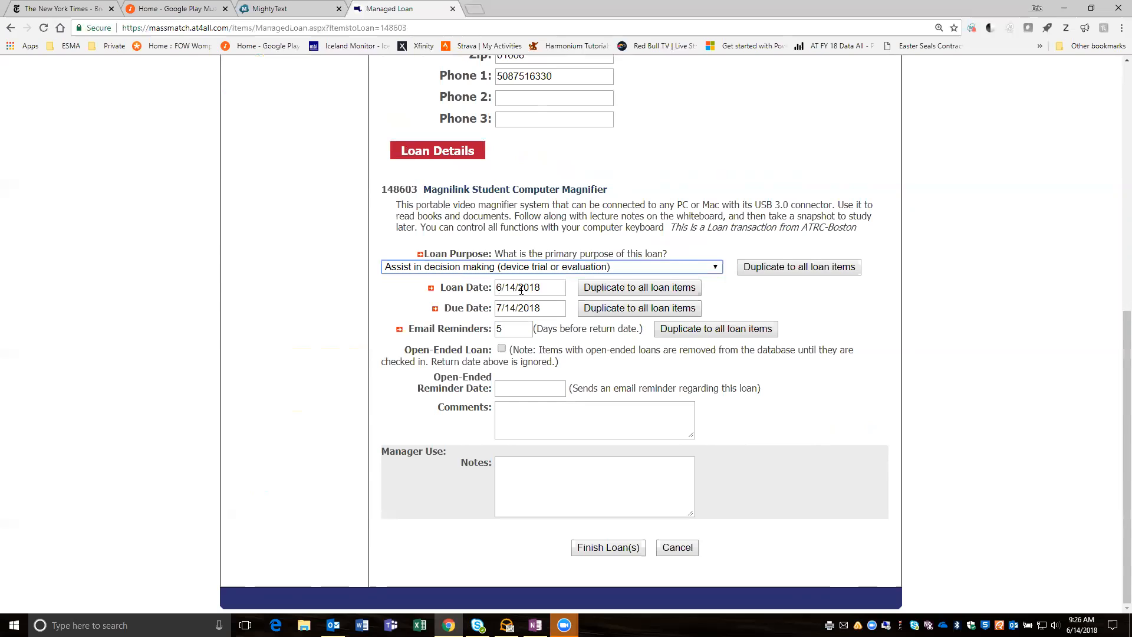
# - Set the email reminder to 3 days before the return date and finish the loan
pyautogui.click(509, 328)
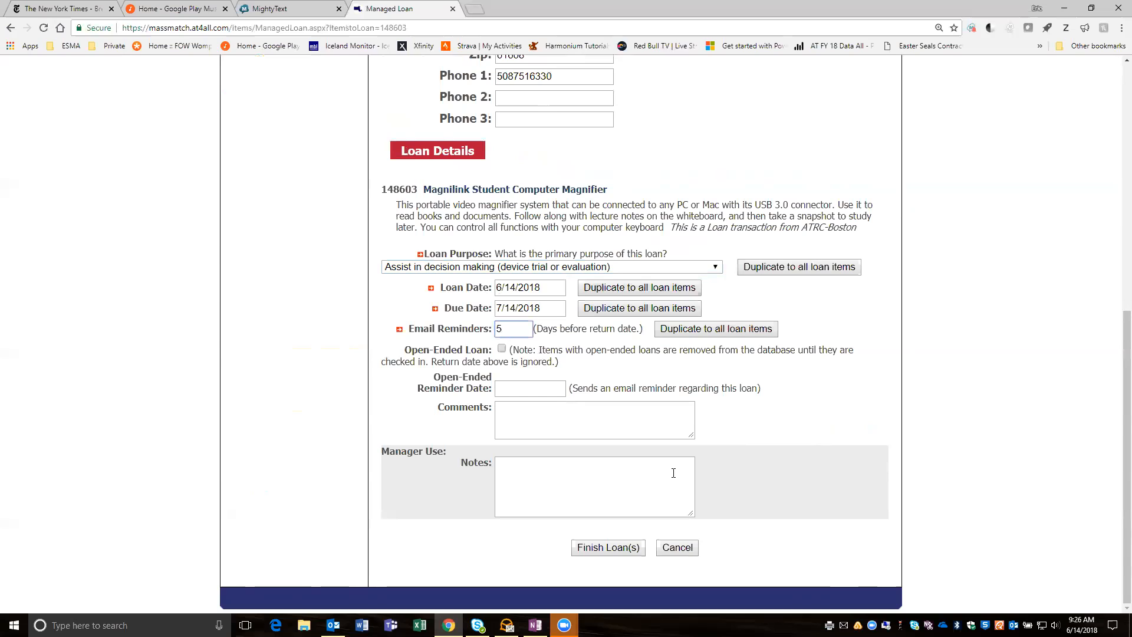
pyautogui.press('BackSpace')
pyautogui.write('3')
pyautogui.click(612, 548)
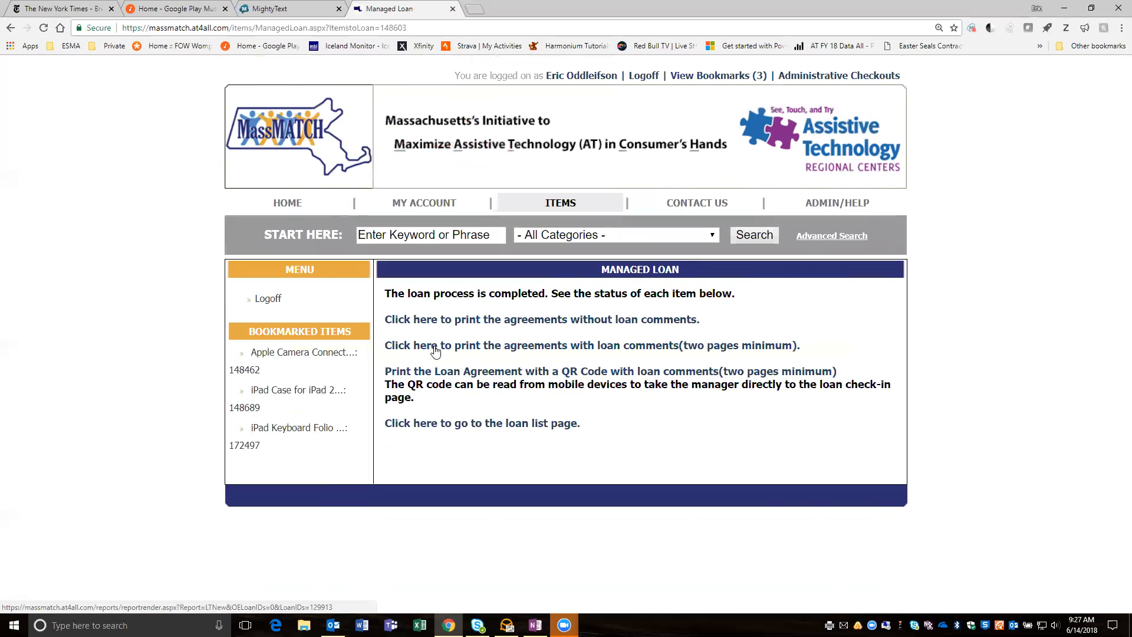
# - Save the loan agreement with loan comments to the Desktop as LTNew.pdf and open it to review both pages
pyautogui.click(581, 354)
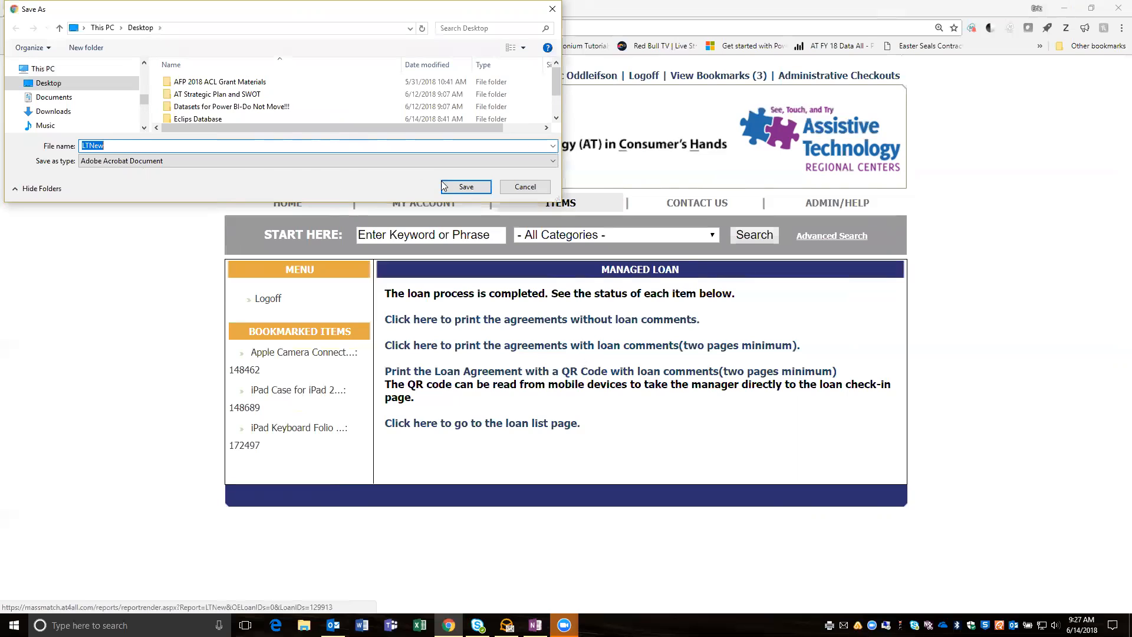
pyautogui.click(465, 187)
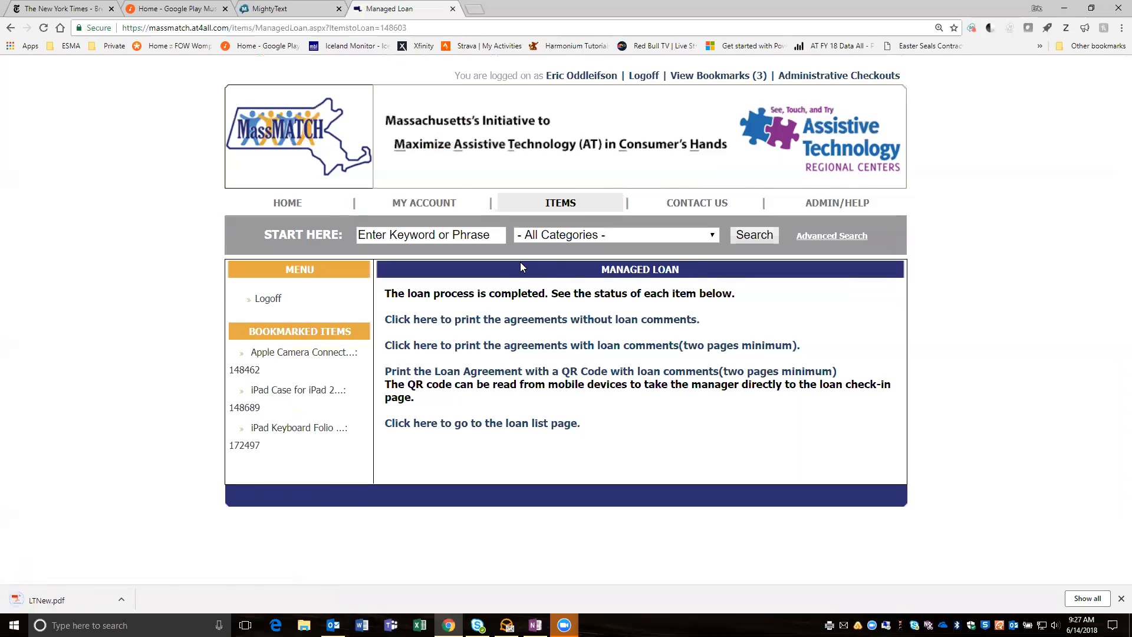
pyautogui.click(49, 599)
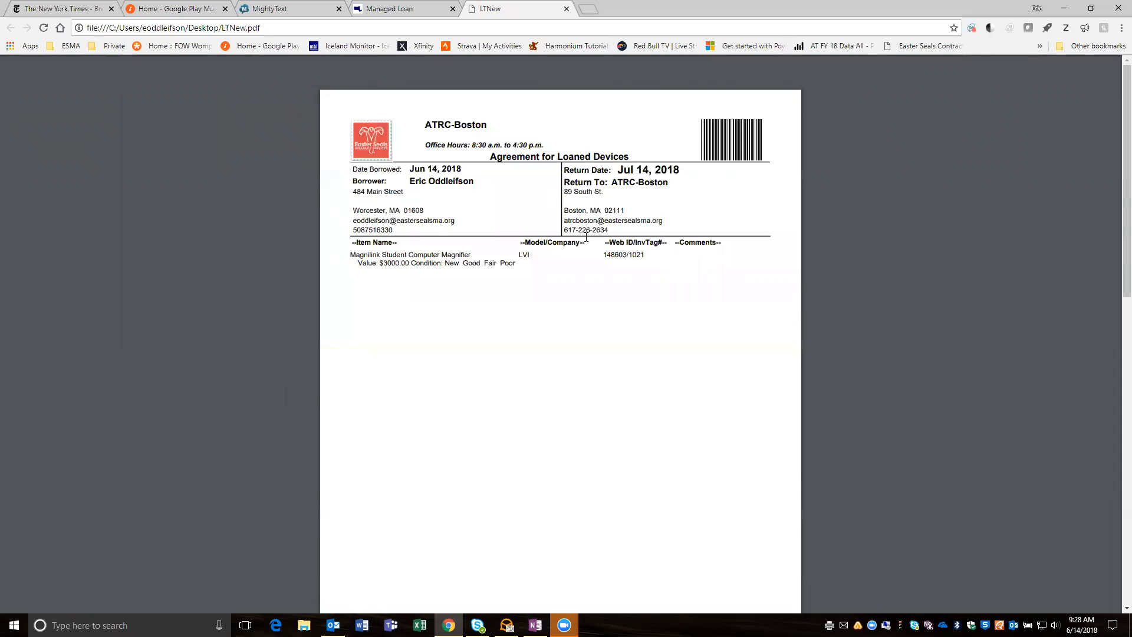
pyautogui.scroll(-3, 586, 237)
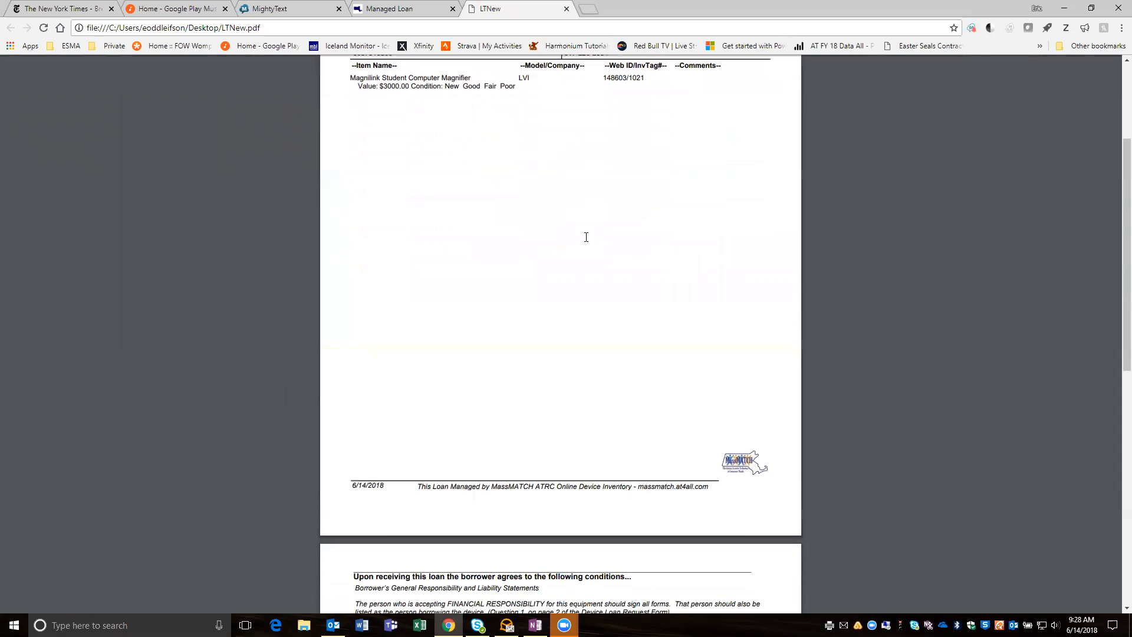
pyautogui.scroll(-7, 586, 237)
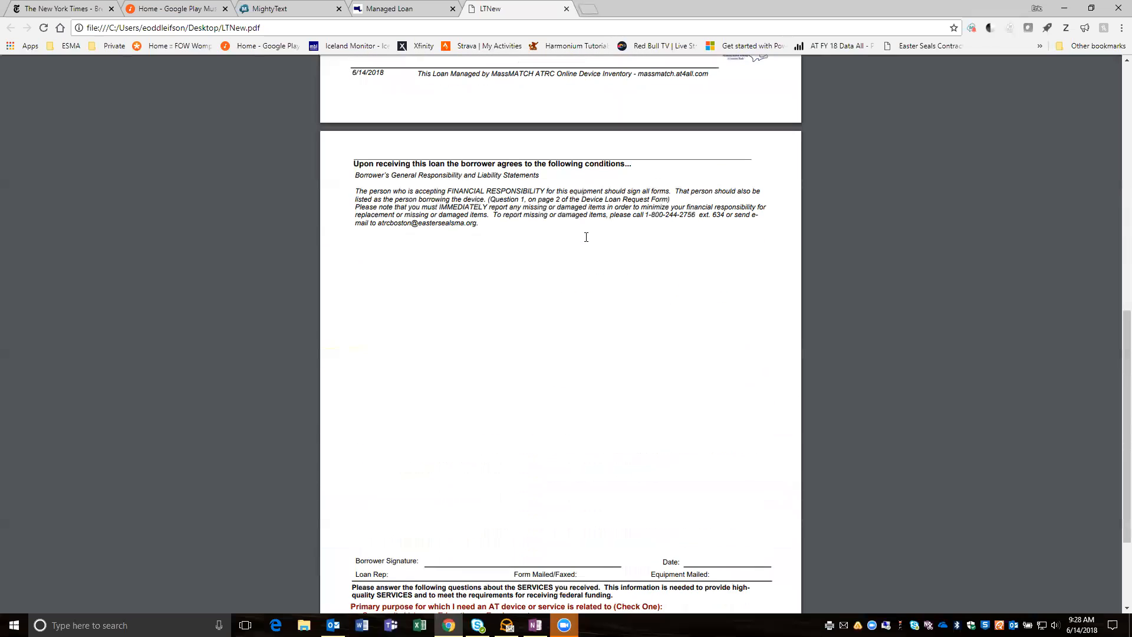
pyautogui.scroll(-3, 586, 237)
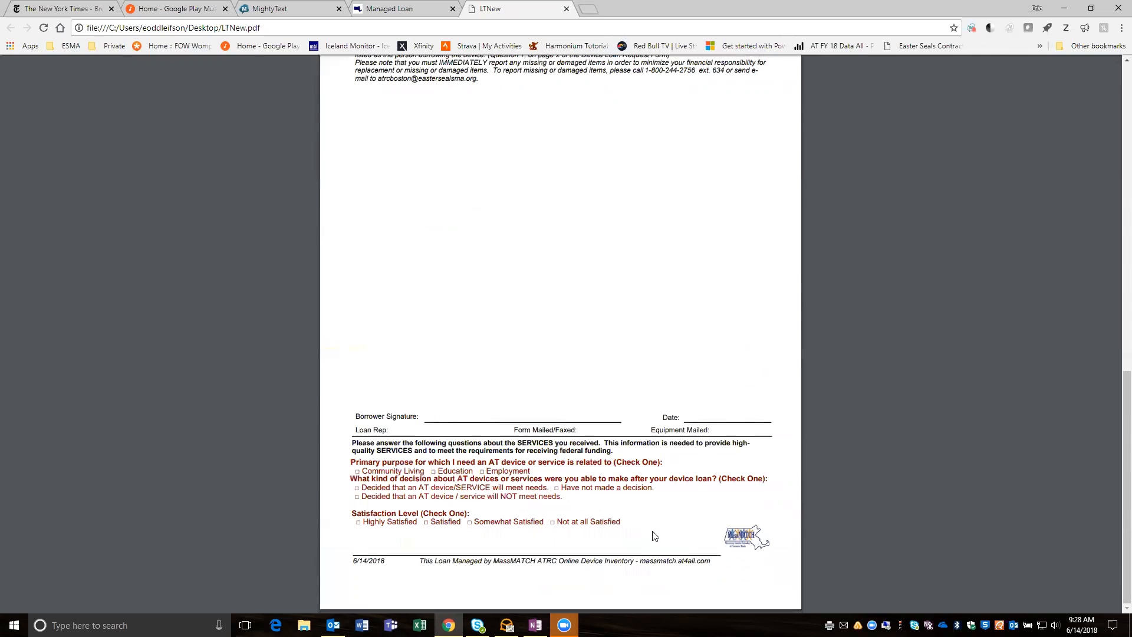
# - Return from the agreement PDF to the MassMATCH site and list ATRC-Boston's loans that are currently out
pyautogui.scroll(20, 652, 523)
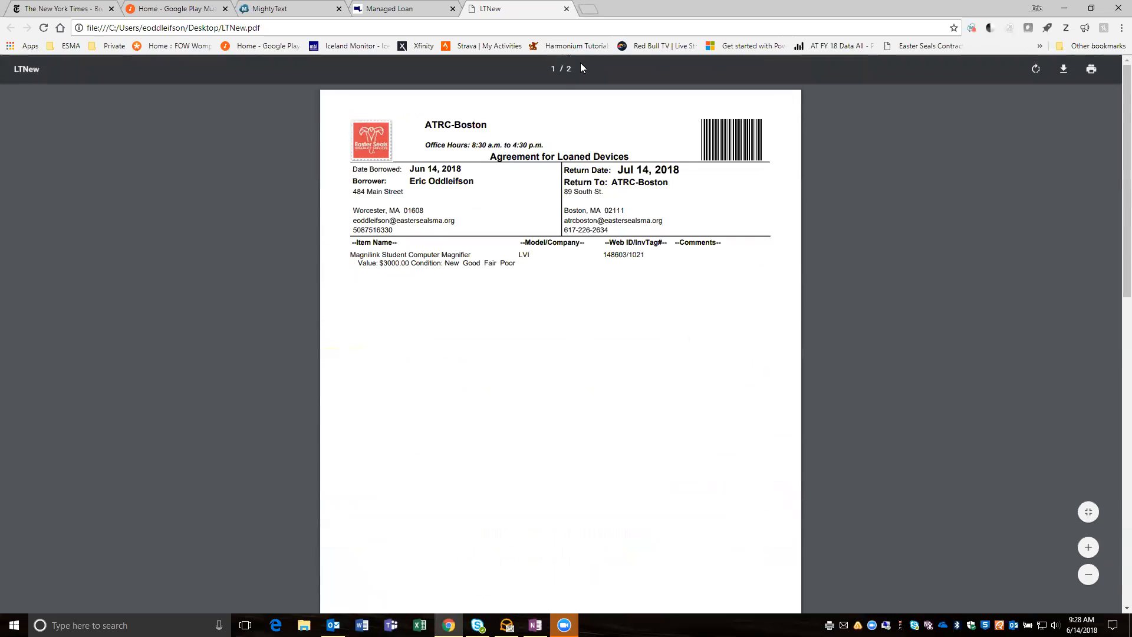
pyautogui.hotkey('ctrl', 'shift', 'Tab')
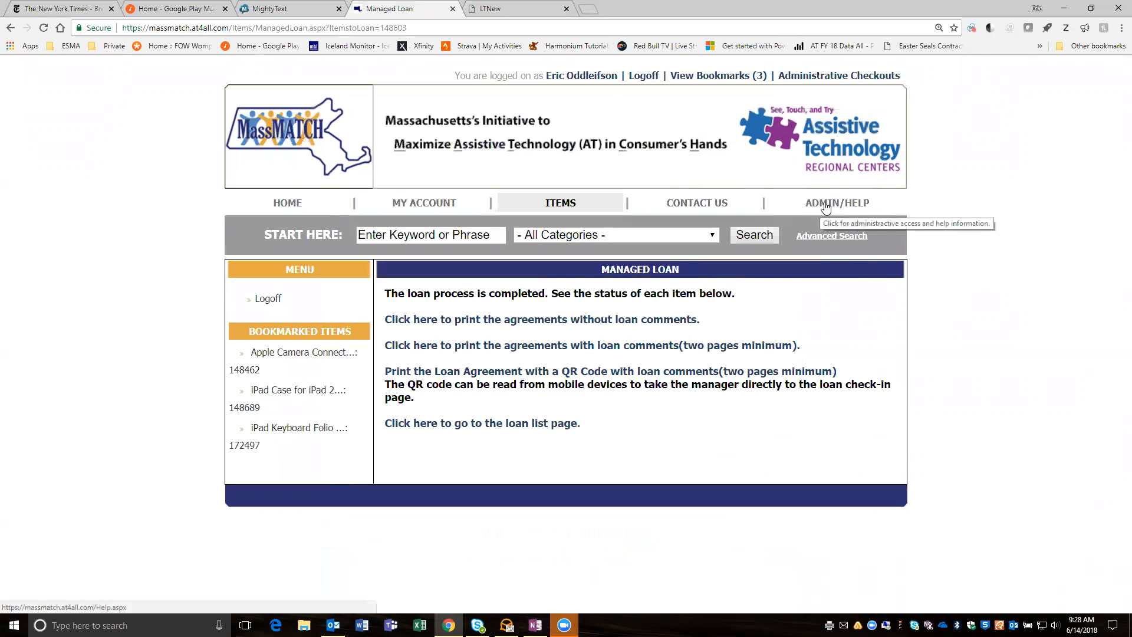
pyautogui.click(850, 207)
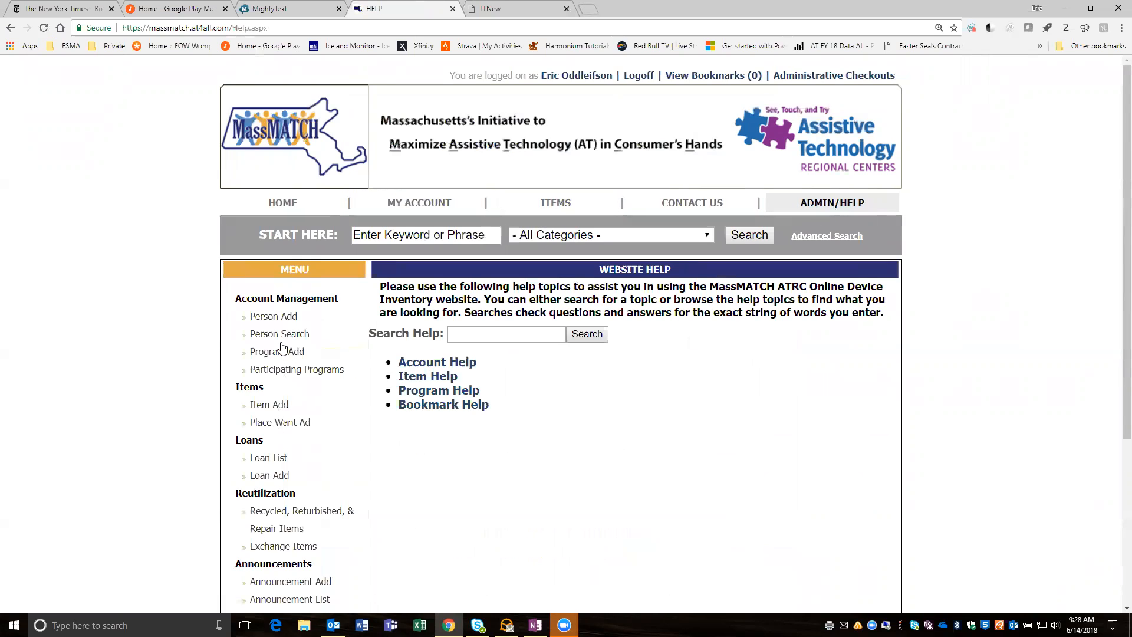
pyautogui.click(263, 460)
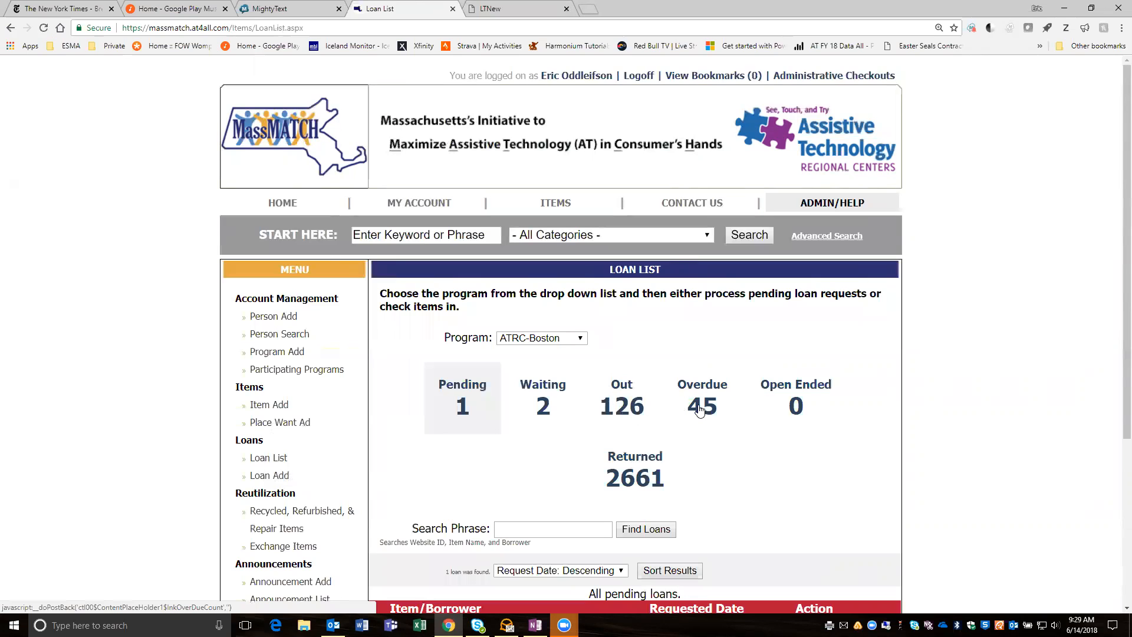
pyautogui.click(620, 407)
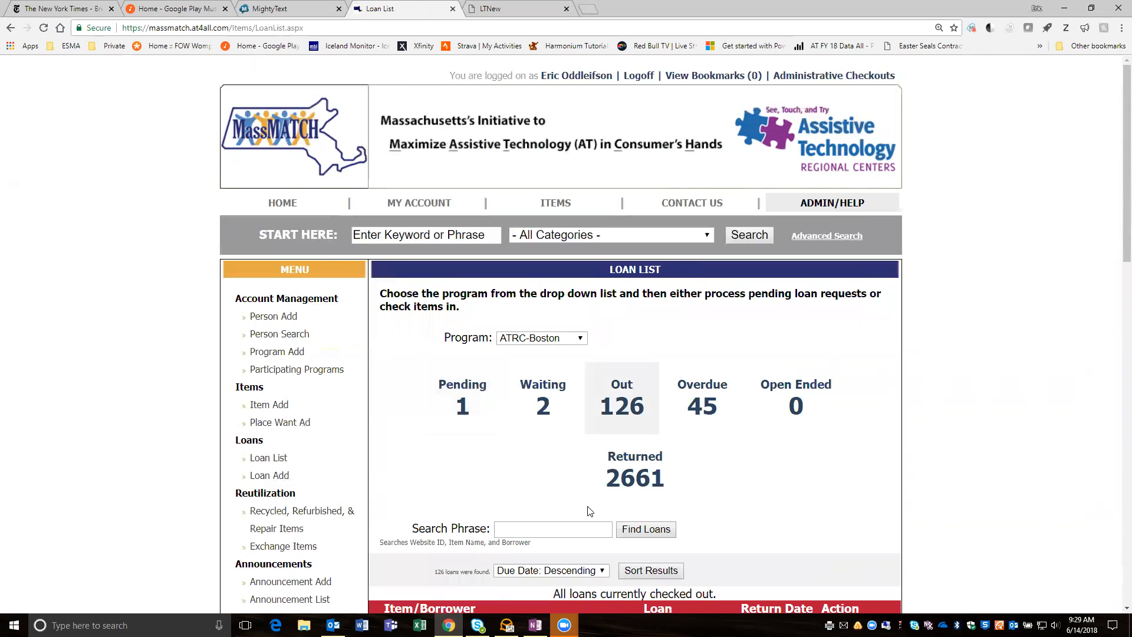
# - Search the checked-out loans for the borrower's full name
pyautogui.click(561, 529)
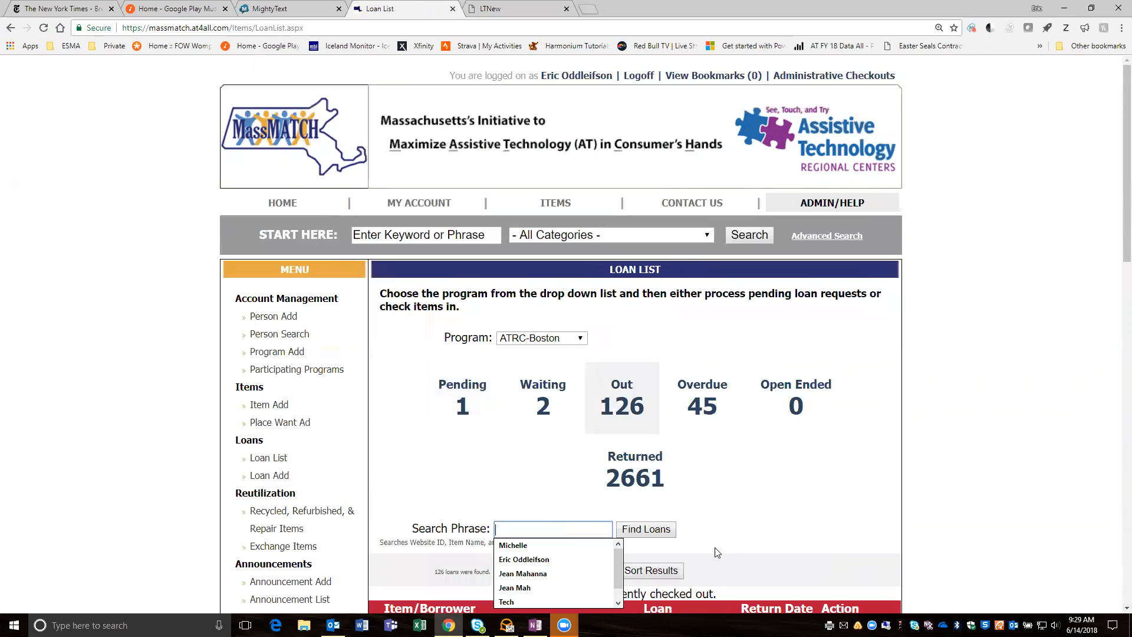
pyautogui.click(558, 557)
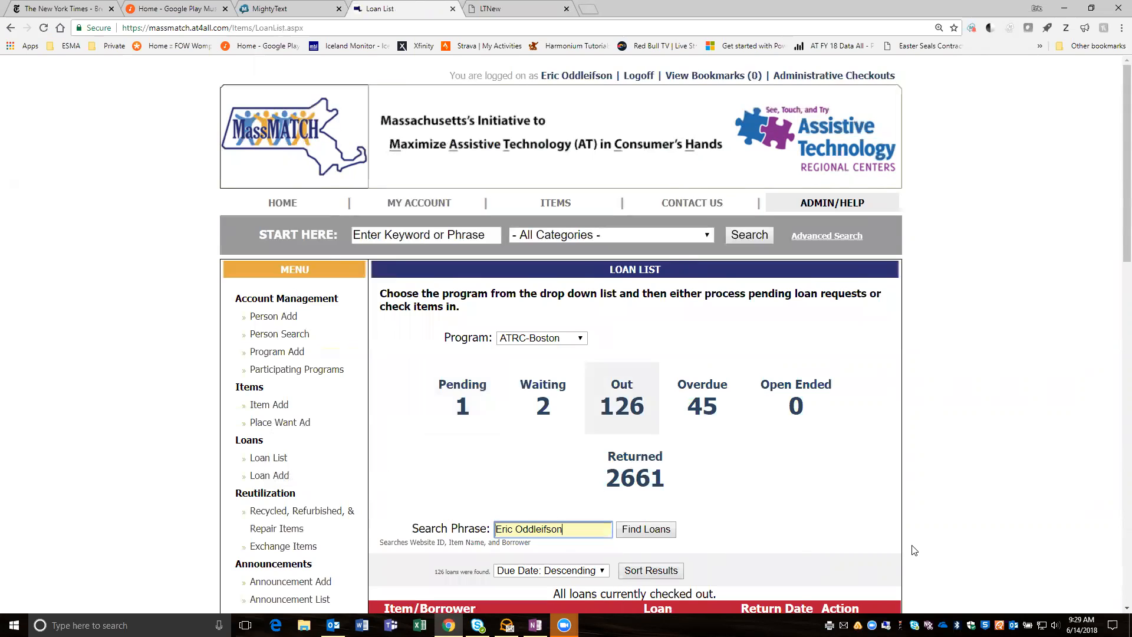
pyautogui.click(656, 532)
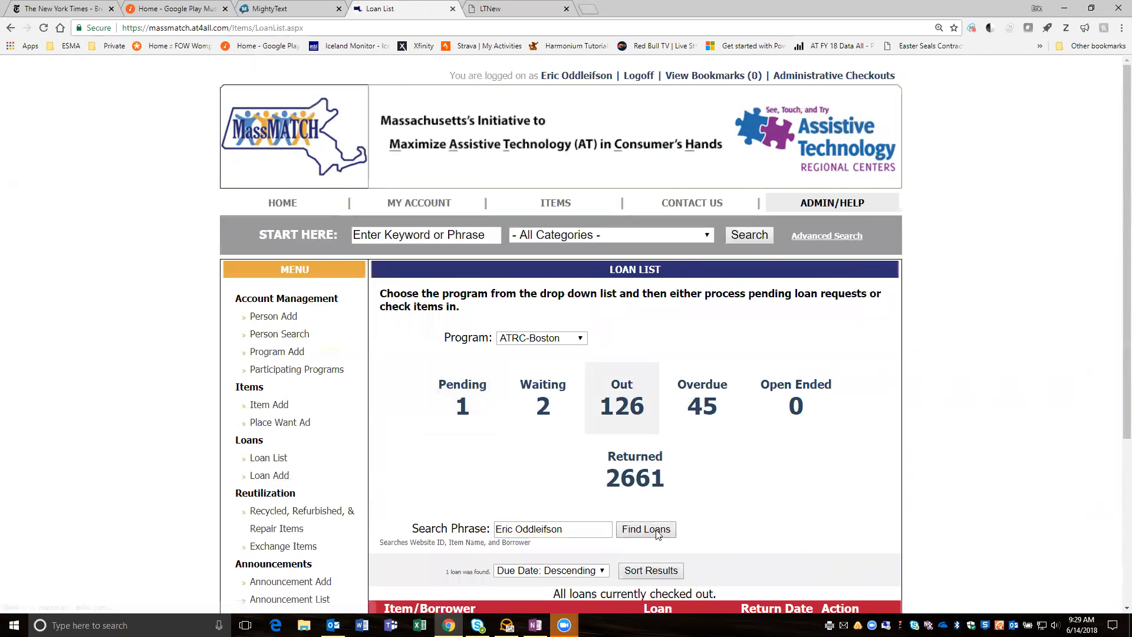
pyautogui.scroll(-2, 755, 487)
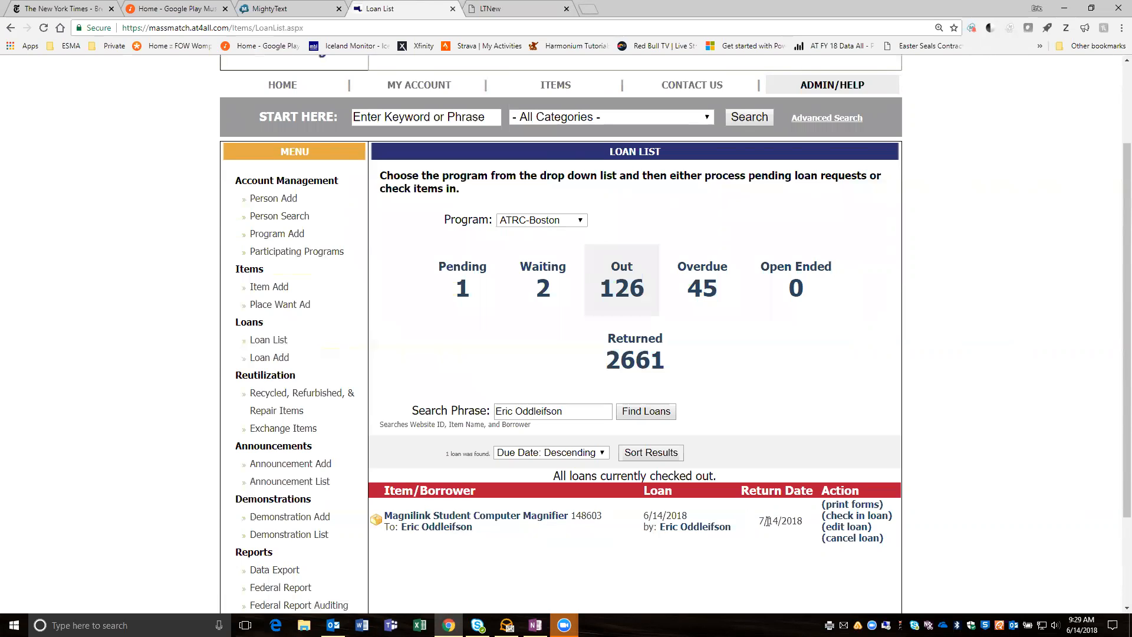
# - Start checking in the magnifier loan and set the survey's primary purpose to Community Living
pyautogui.click(846, 518)
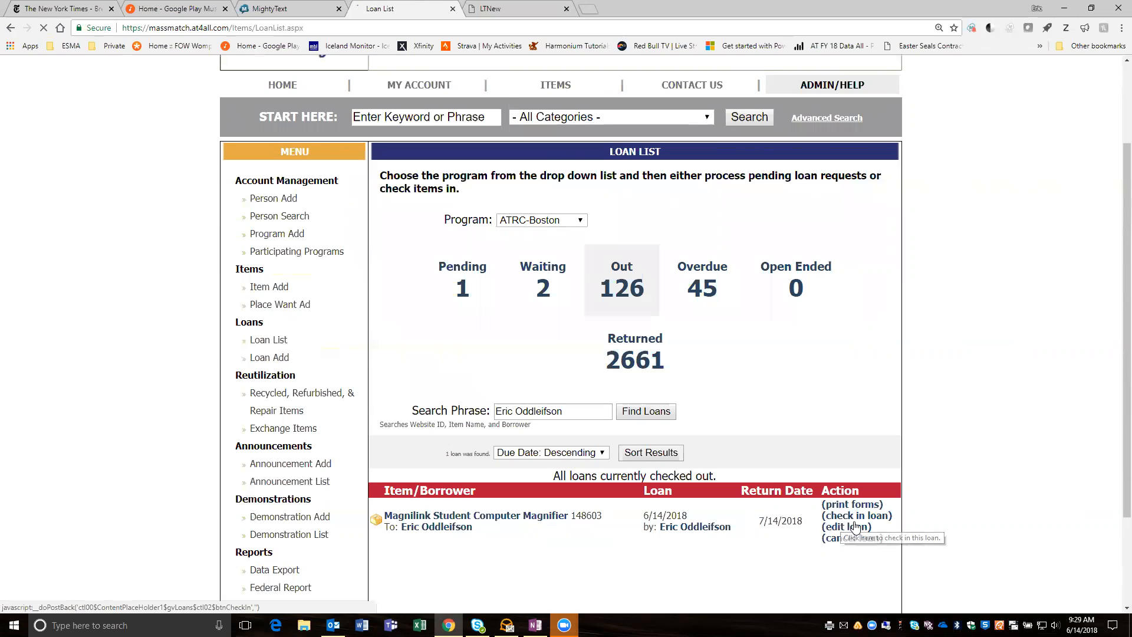
pyautogui.scroll(-4, 847, 461)
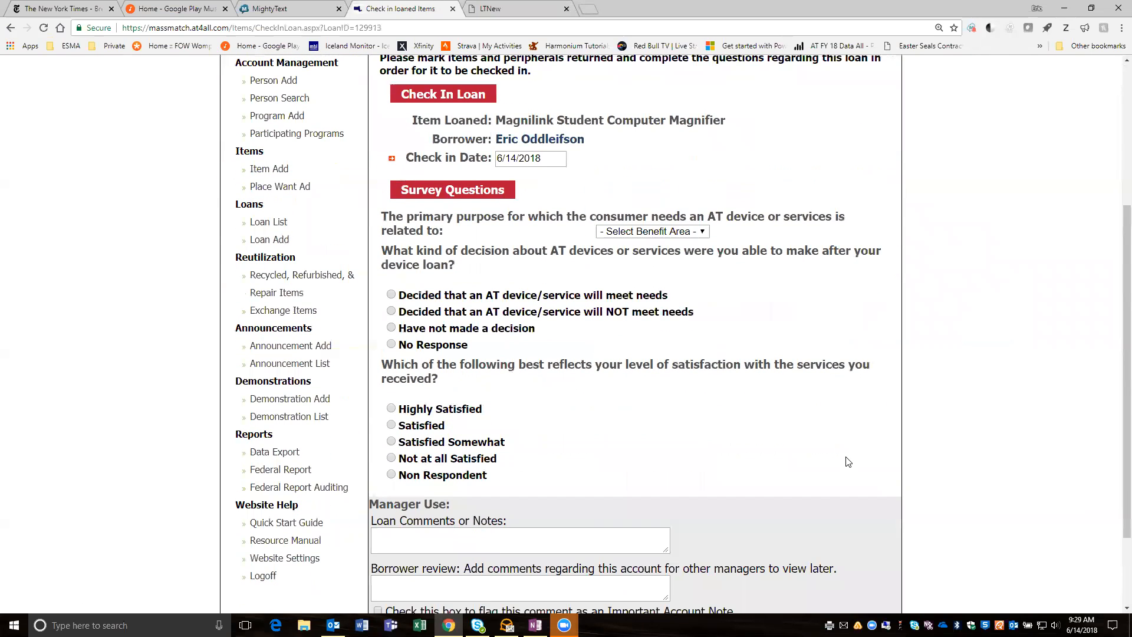
pyautogui.scroll(-2, 847, 461)
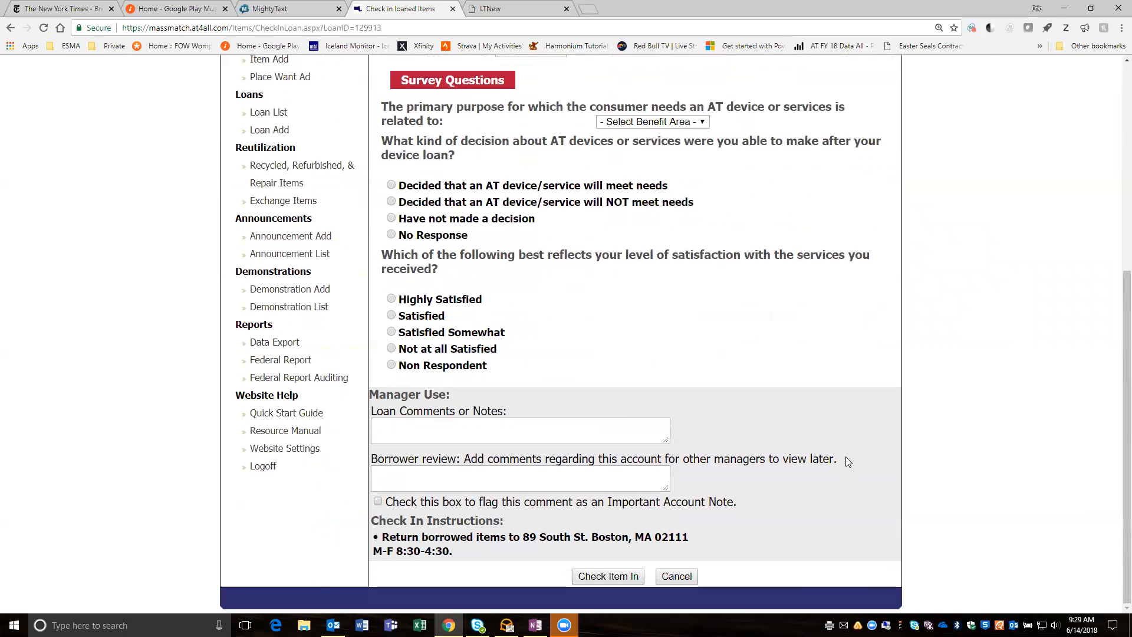
pyautogui.scroll(2, 847, 461)
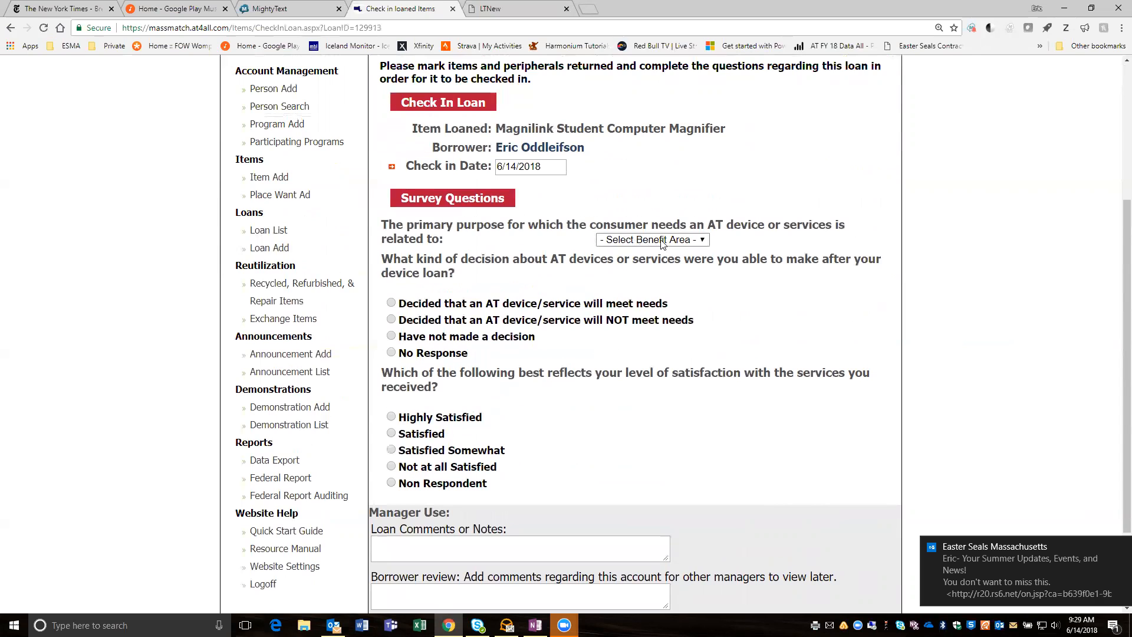
pyautogui.click(703, 241)
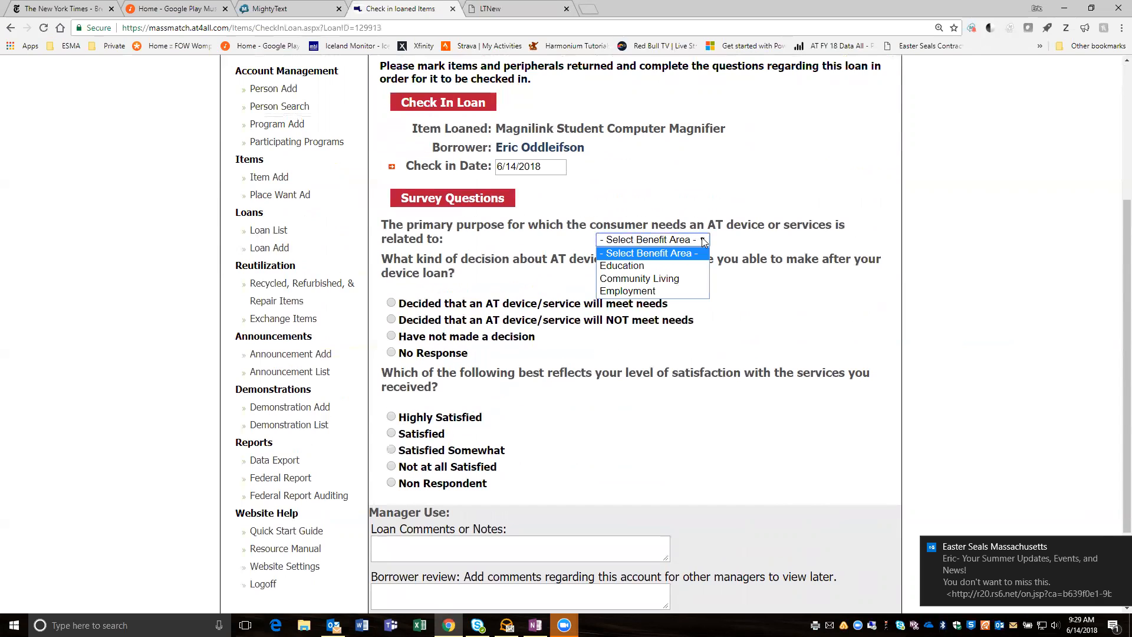
pyautogui.click(646, 279)
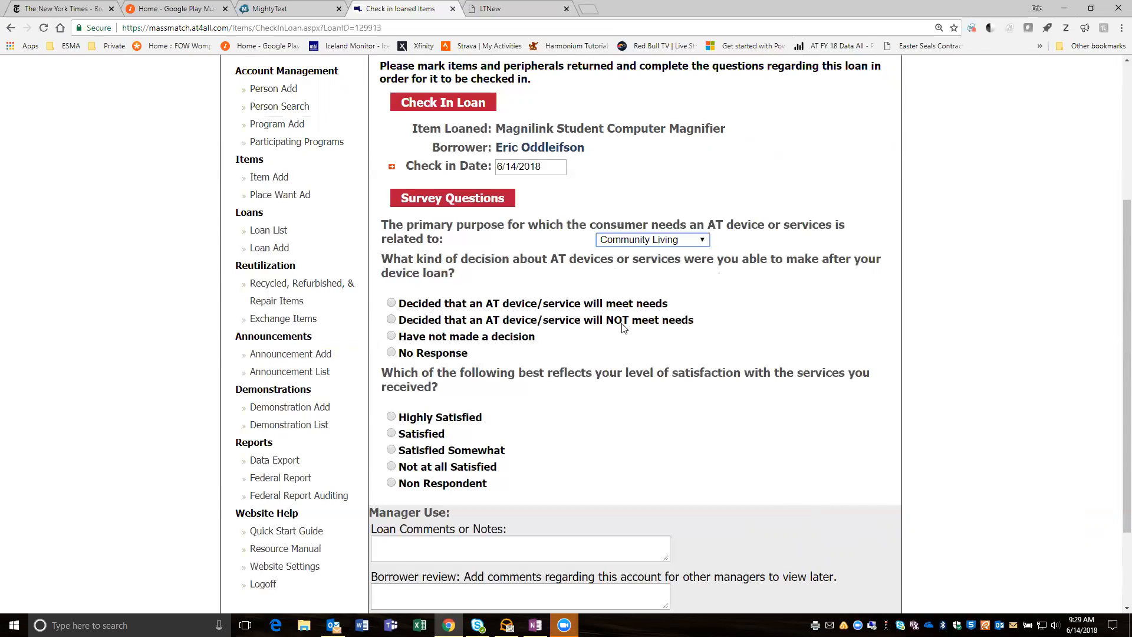
# - Answer the survey with "Have not made a decision" and "Highly Satisfied", and check the item in
pyautogui.click(391, 336)
pyautogui.click(391, 418)
pyautogui.scroll(-3, 694, 411)
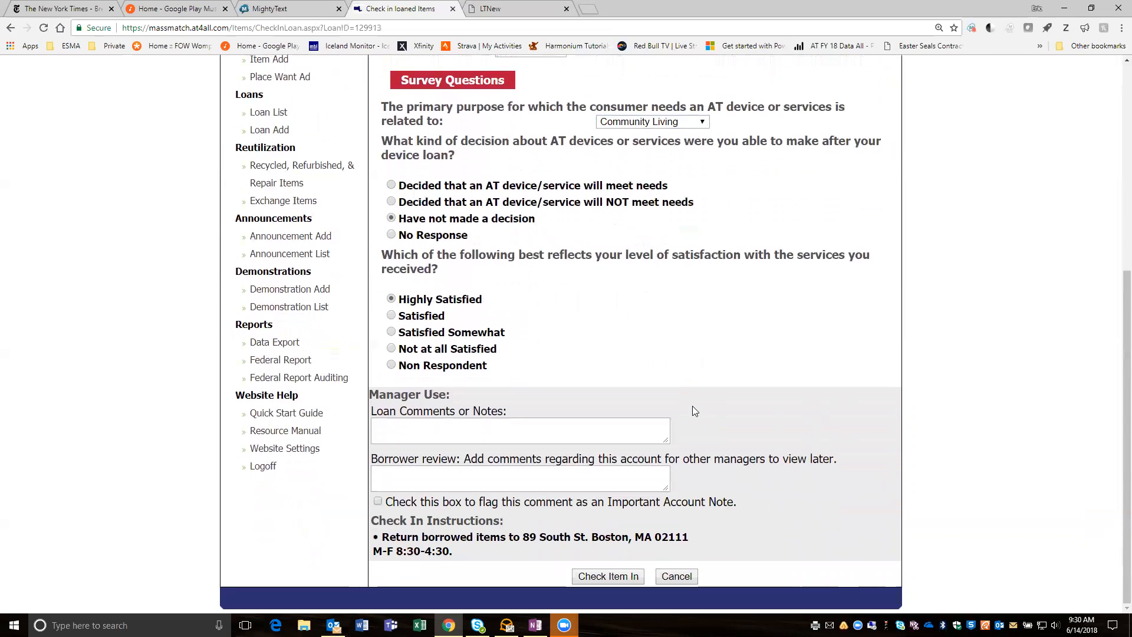
pyautogui.click(604, 581)
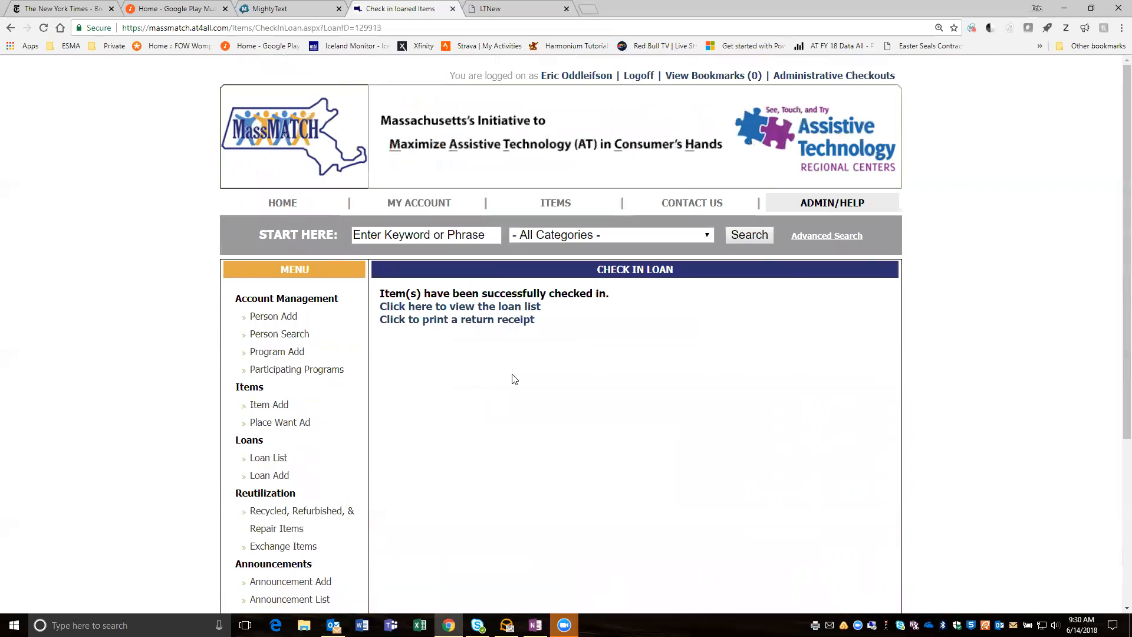
# - List the returned loans in the loan list, sorted by due date descending, to review the magnifier's return
pyautogui.scroll(-2, 514, 379)
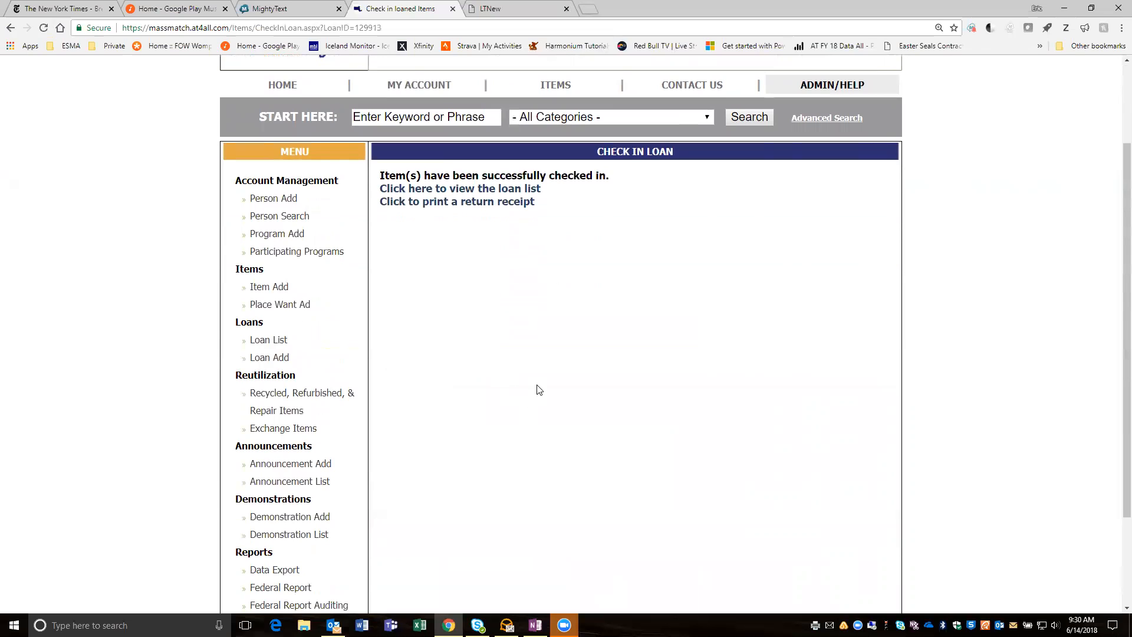
pyautogui.click(262, 340)
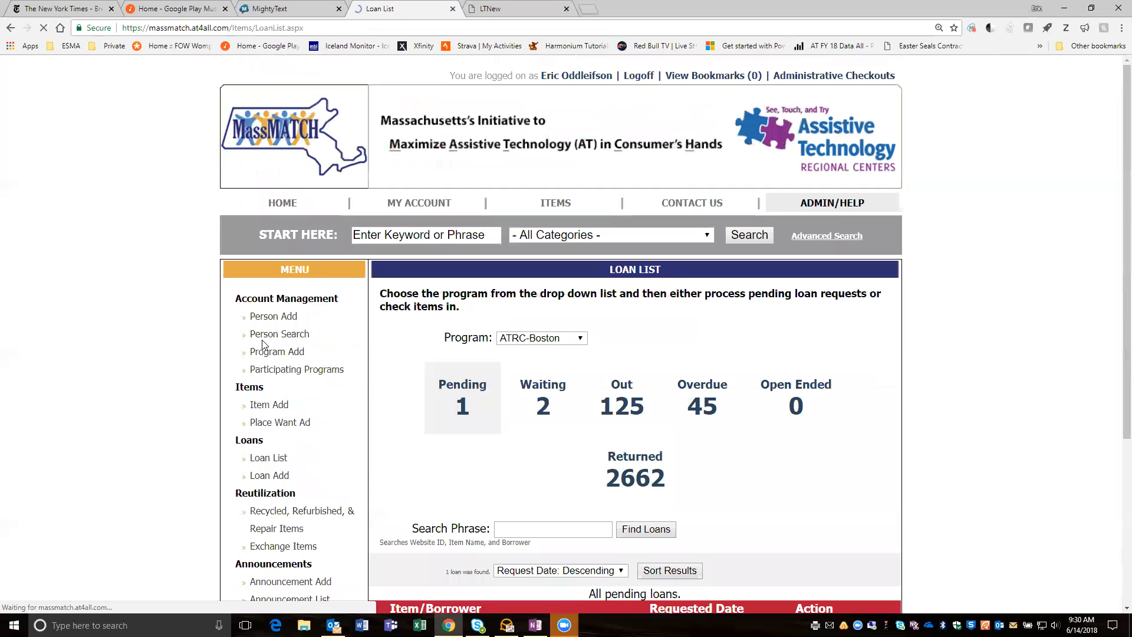
pyautogui.click(631, 478)
pyautogui.scroll(-3, 692, 474)
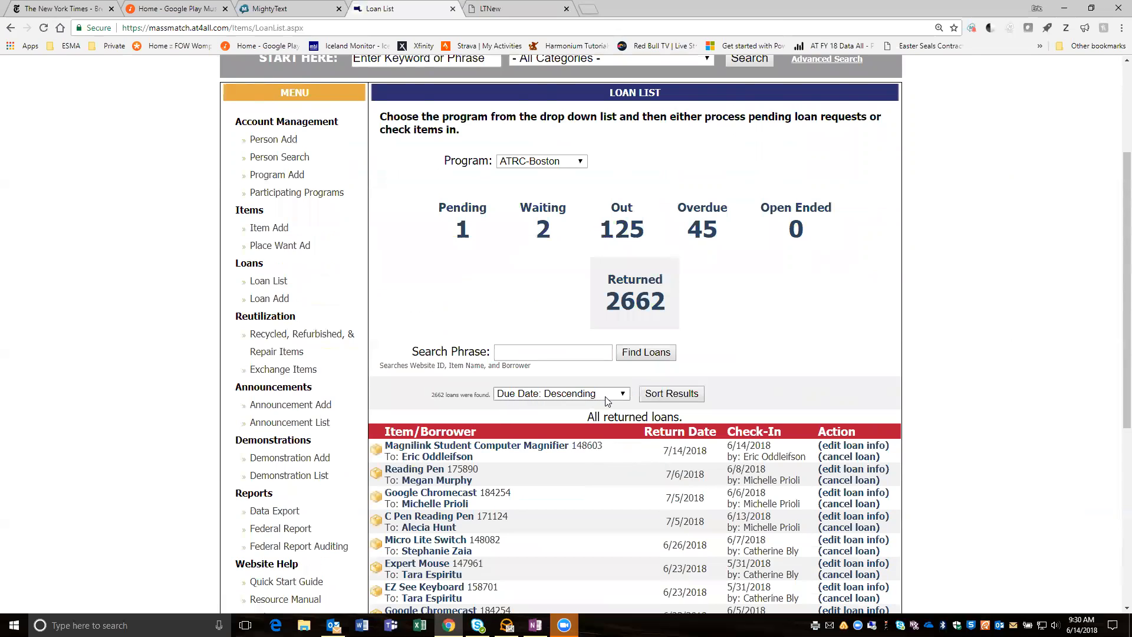
pyautogui.click(688, 399)
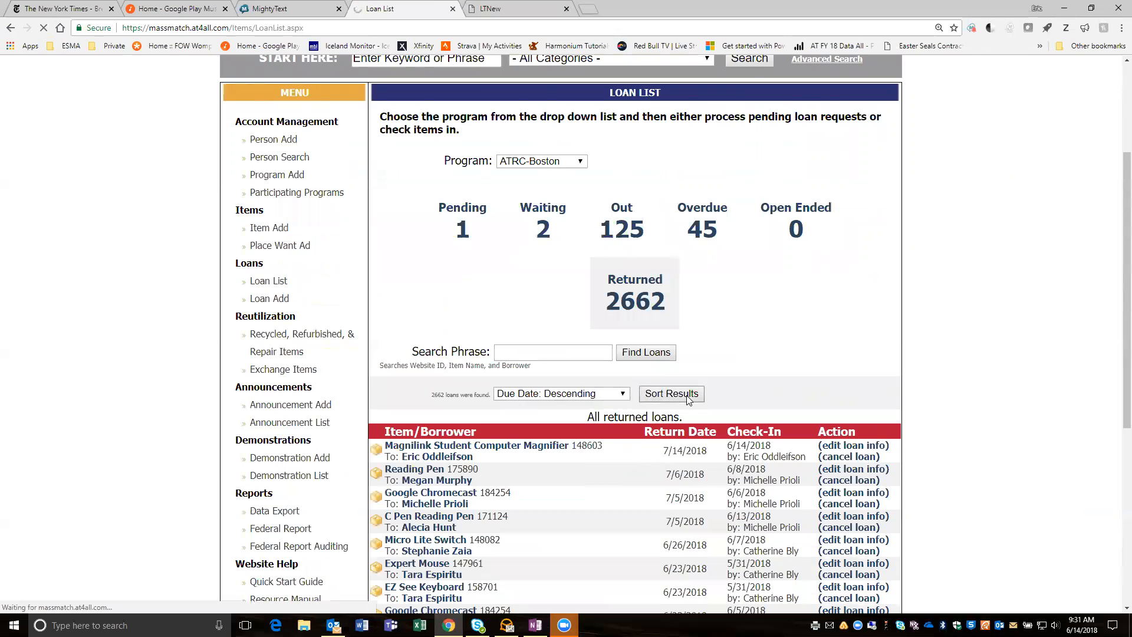
pyautogui.scroll(-1, 670, 464)
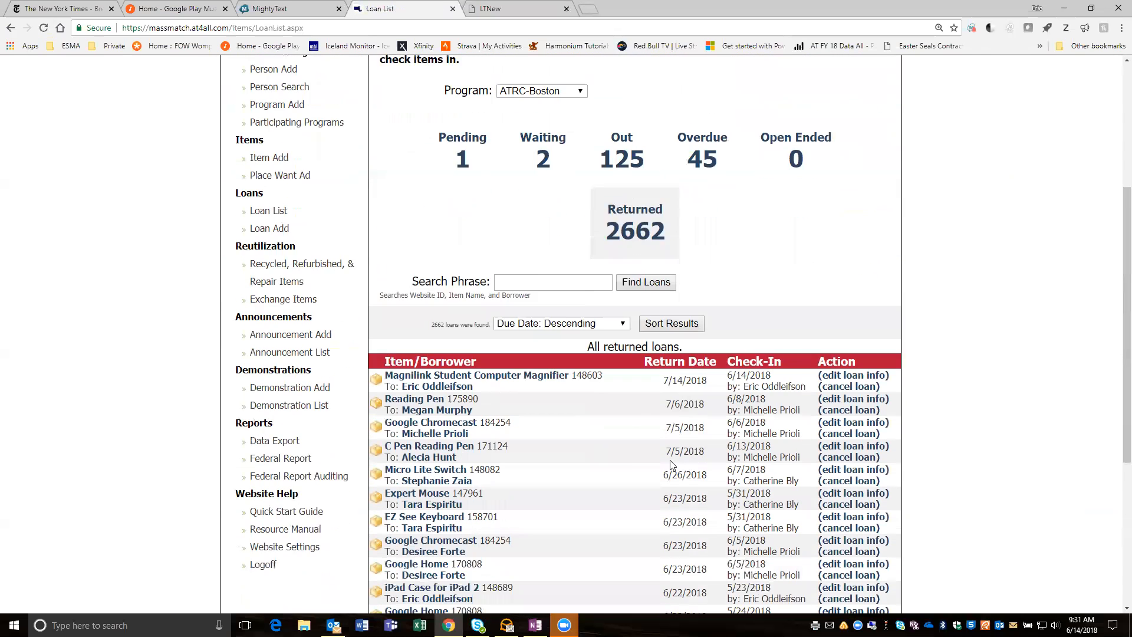
pyautogui.scroll(-1, 670, 464)
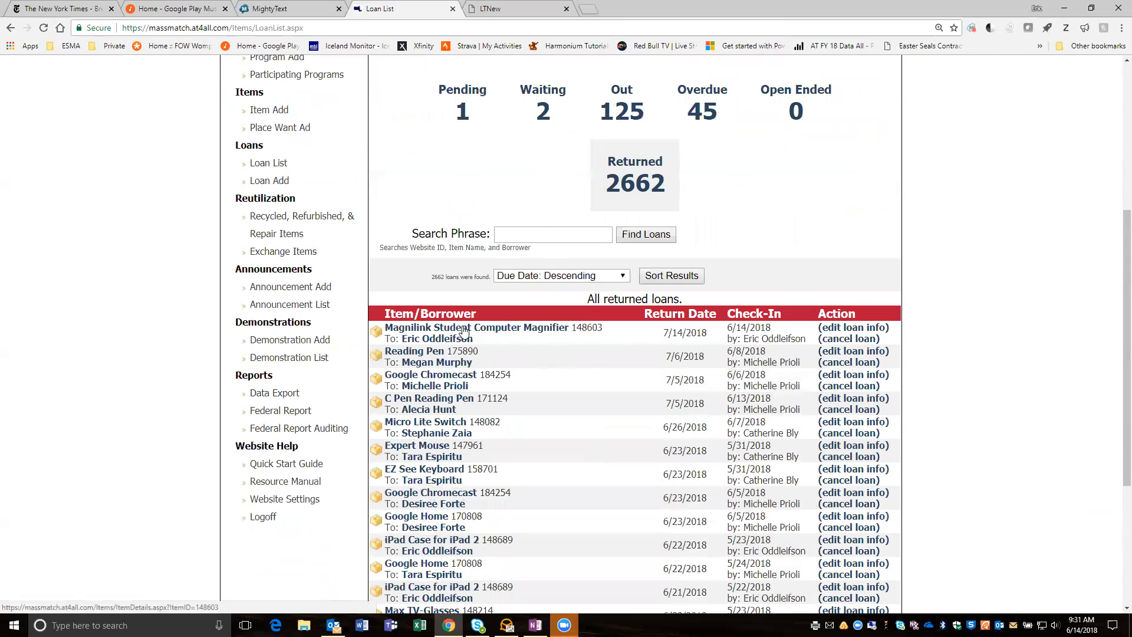
# - From the Magnilink Student Computer Magnifier's item details, check it out for administrative purposes with the comment "Checked in at ILCNSCA"
pyautogui.click(538, 334)
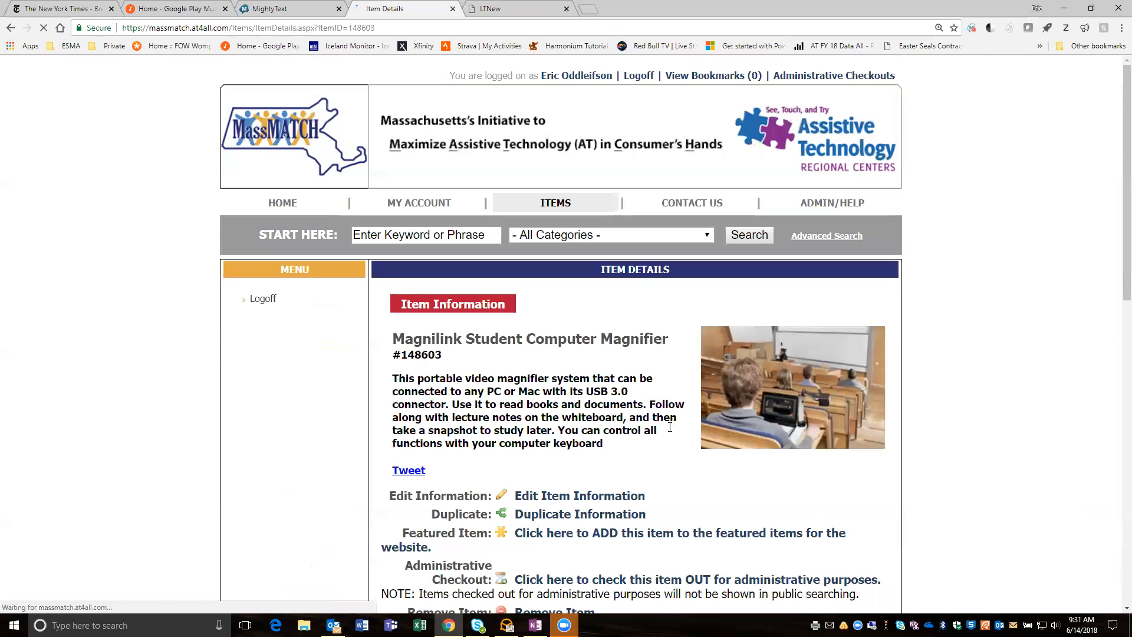
pyautogui.scroll(-2, 670, 427)
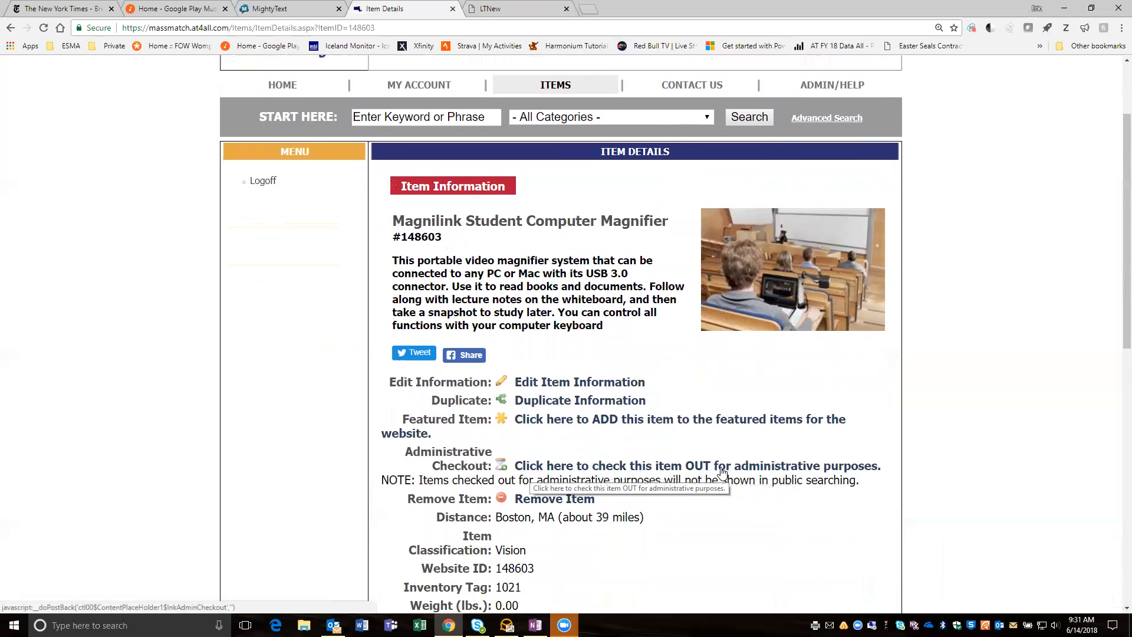
pyautogui.click(754, 470)
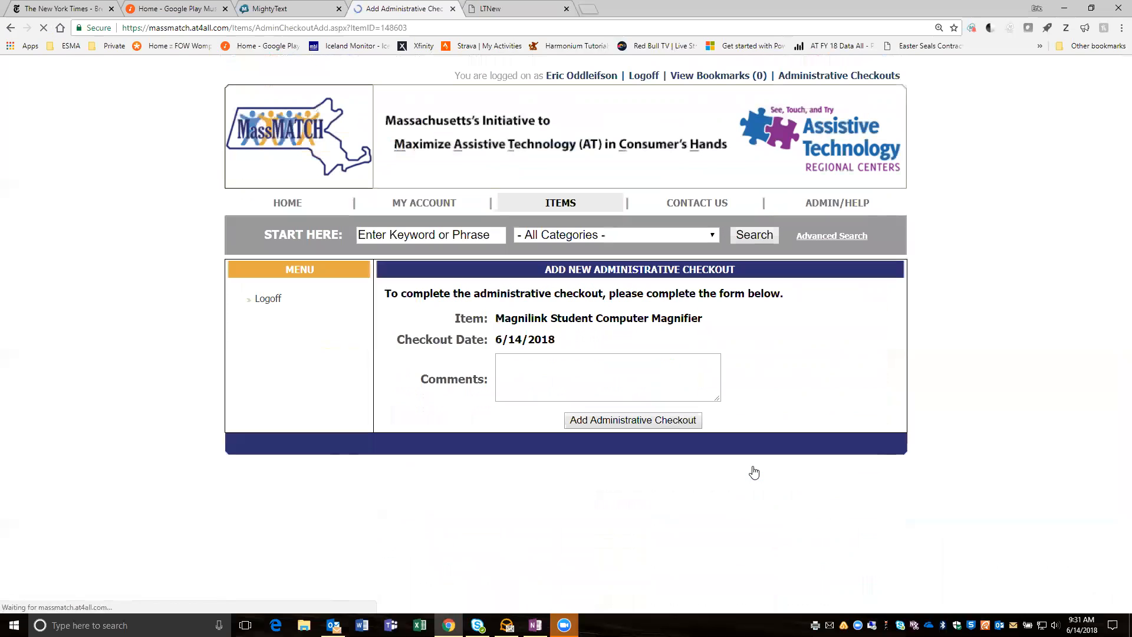
pyautogui.click(532, 369)
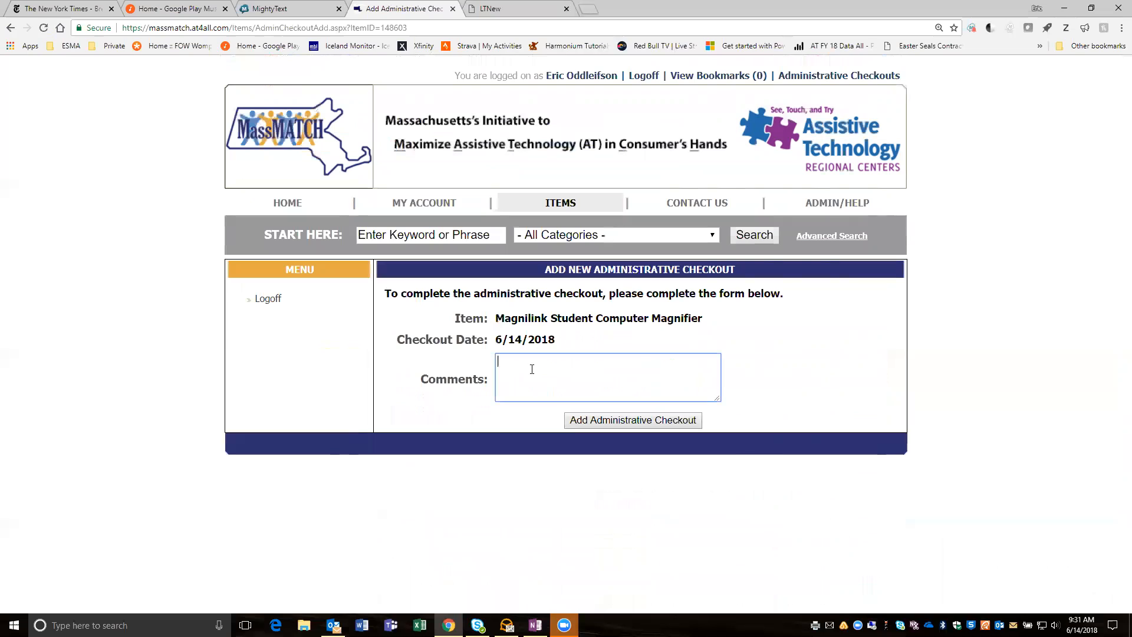
pyautogui.write('Checked at ILCNSCA')
pyautogui.click(538, 361)
pyautogui.write('in')
pyautogui.click(536, 364)
pyautogui.click(601, 419)
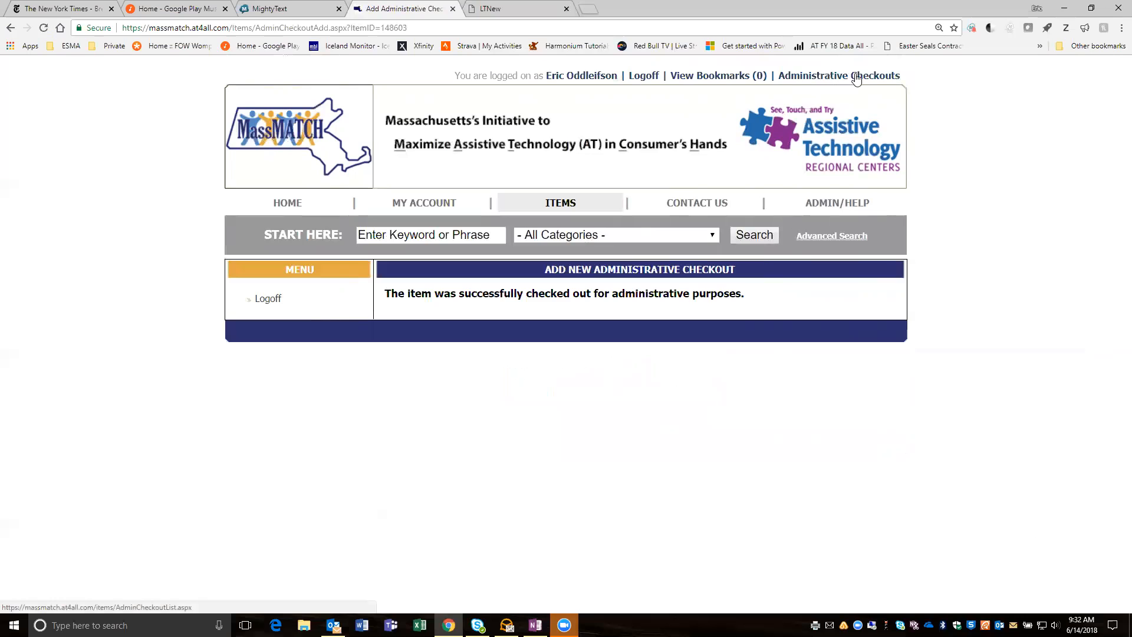
# - Open the list of administrative checkouts and sort it by check out date descending to review the magnifier's entry
pyautogui.click(797, 80)
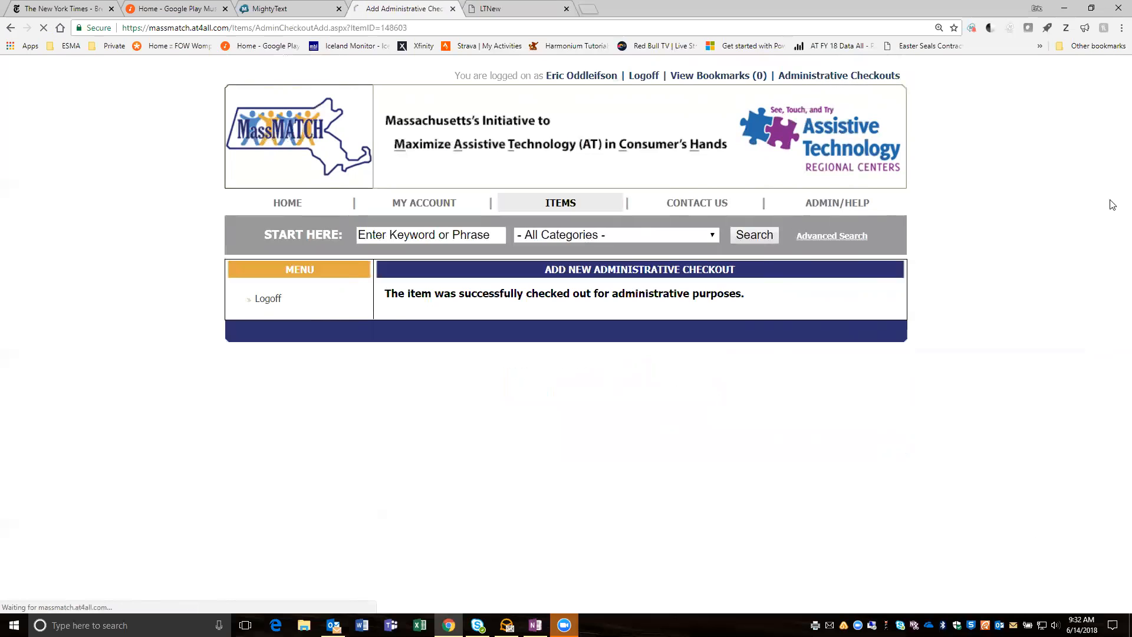
pyautogui.scroll(-5, 933, 316)
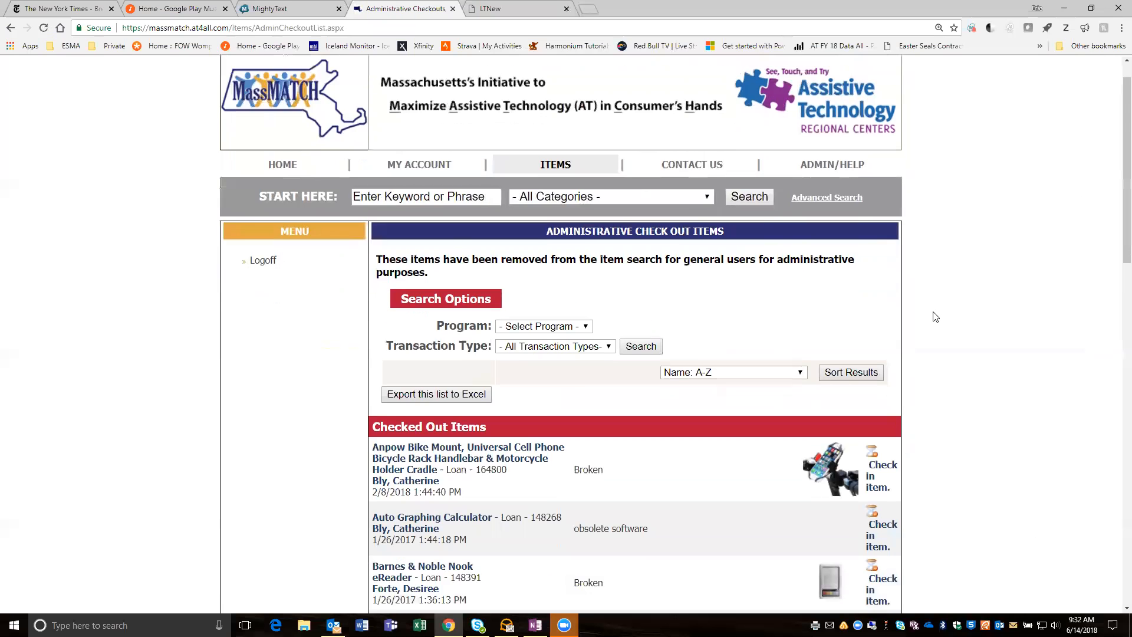
pyautogui.scroll(-3, 933, 317)
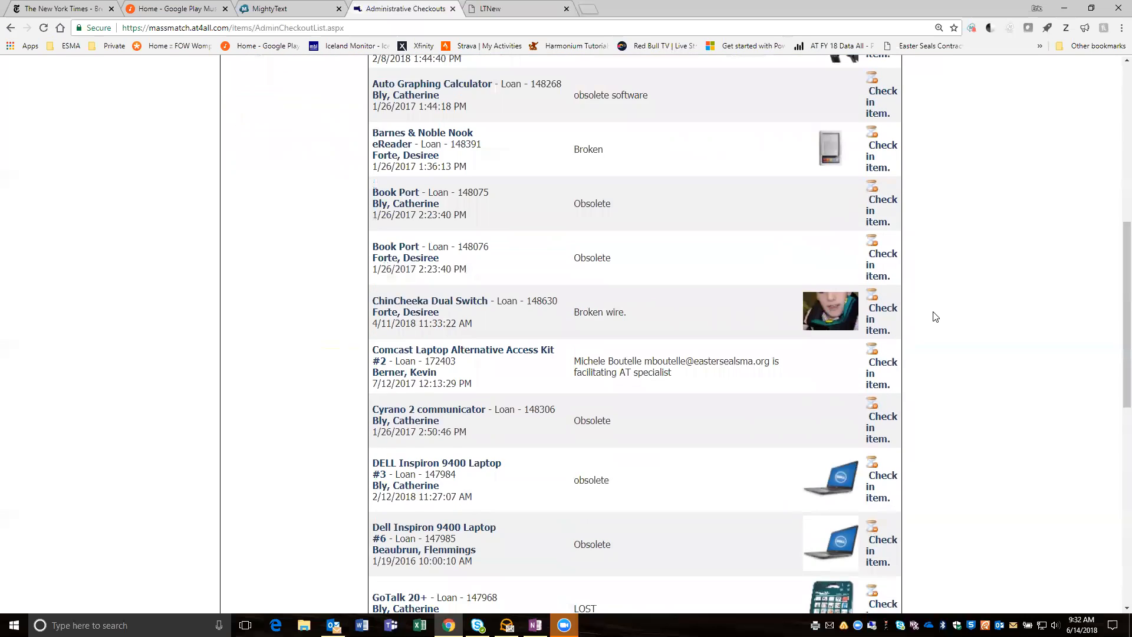
pyautogui.scroll(5, 933, 317)
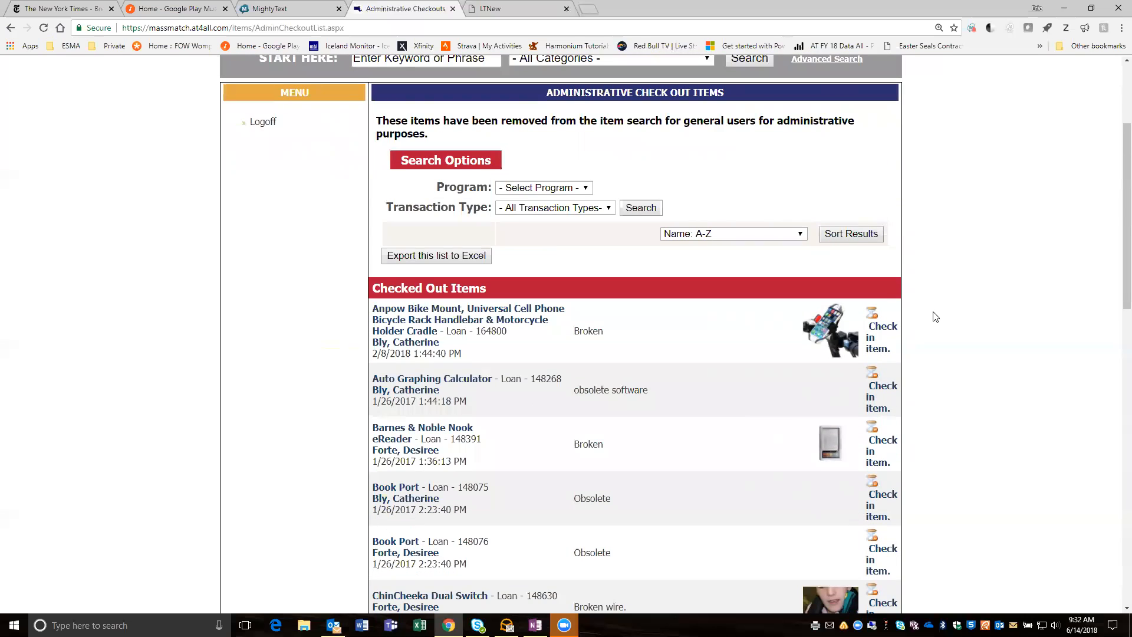
pyautogui.click(798, 236)
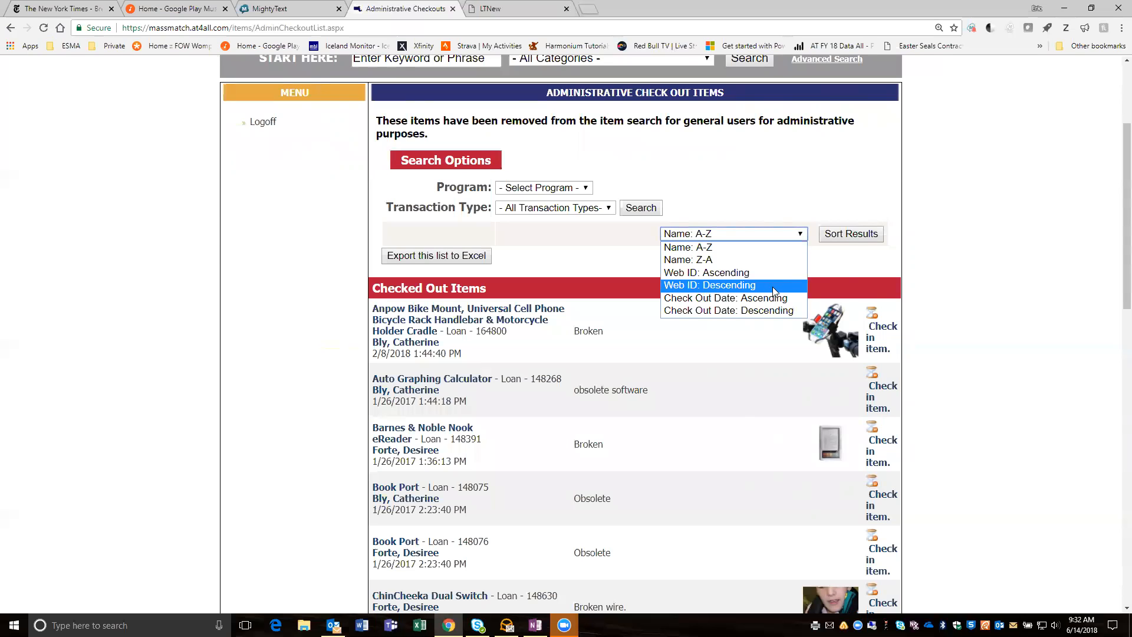
pyautogui.click(769, 311)
pyautogui.click(851, 234)
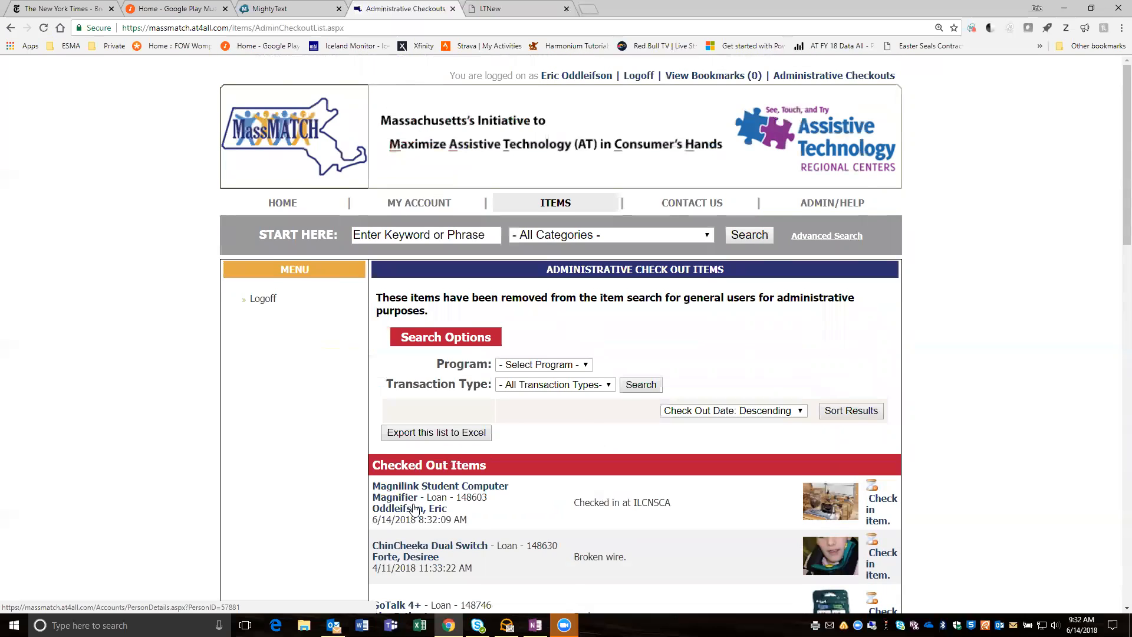
pyautogui.scroll(-3, 418, 441)
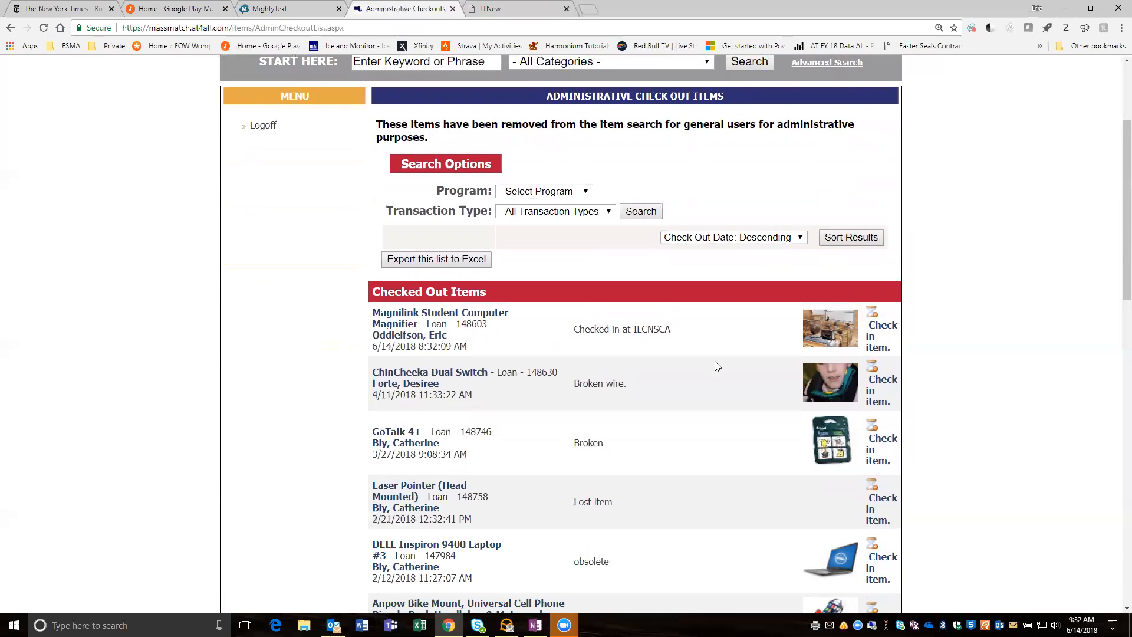
pyautogui.scroll(3, 715, 361)
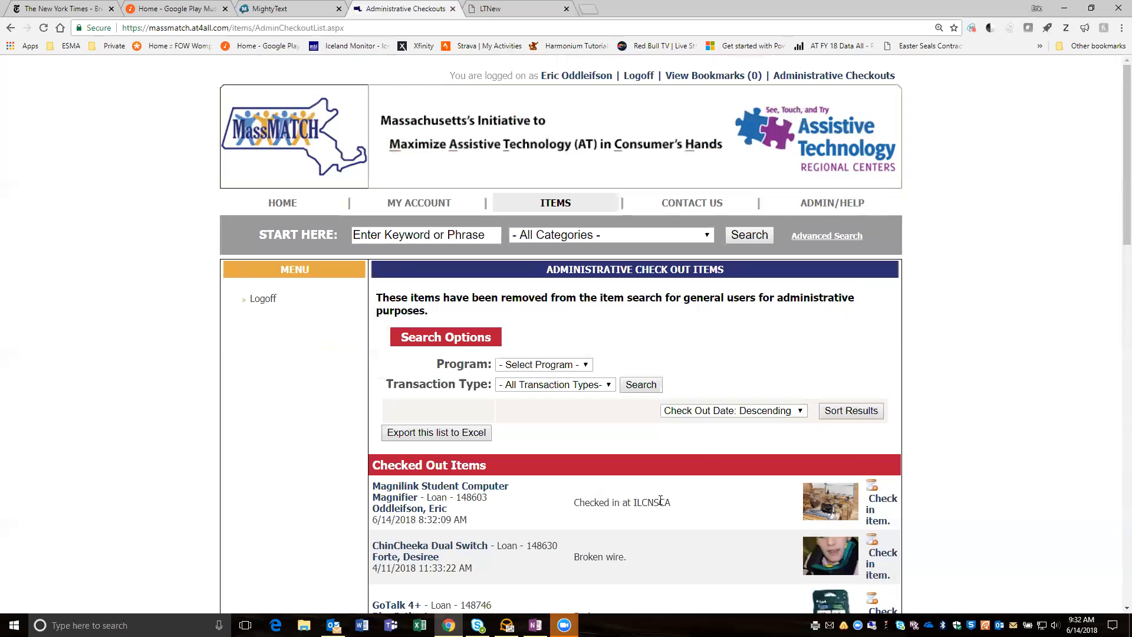